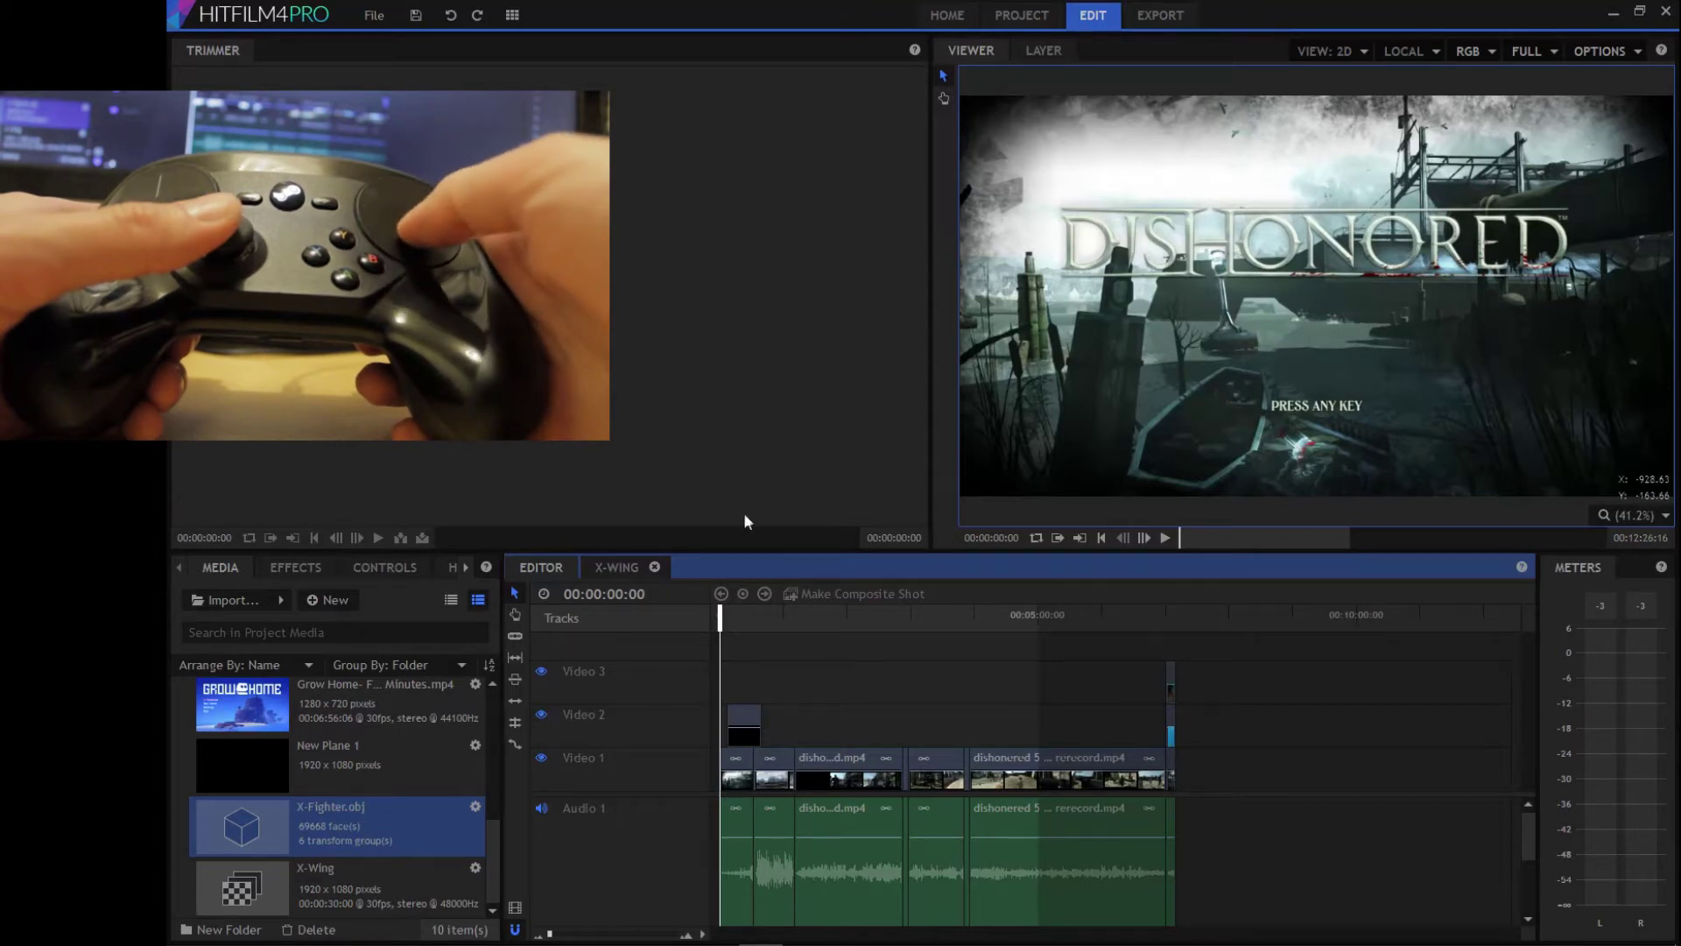
Bring up Steam's NLE controller configuration for HitFilm and dismiss the power menu over it.
key(alt+Tab)
key(Escape)
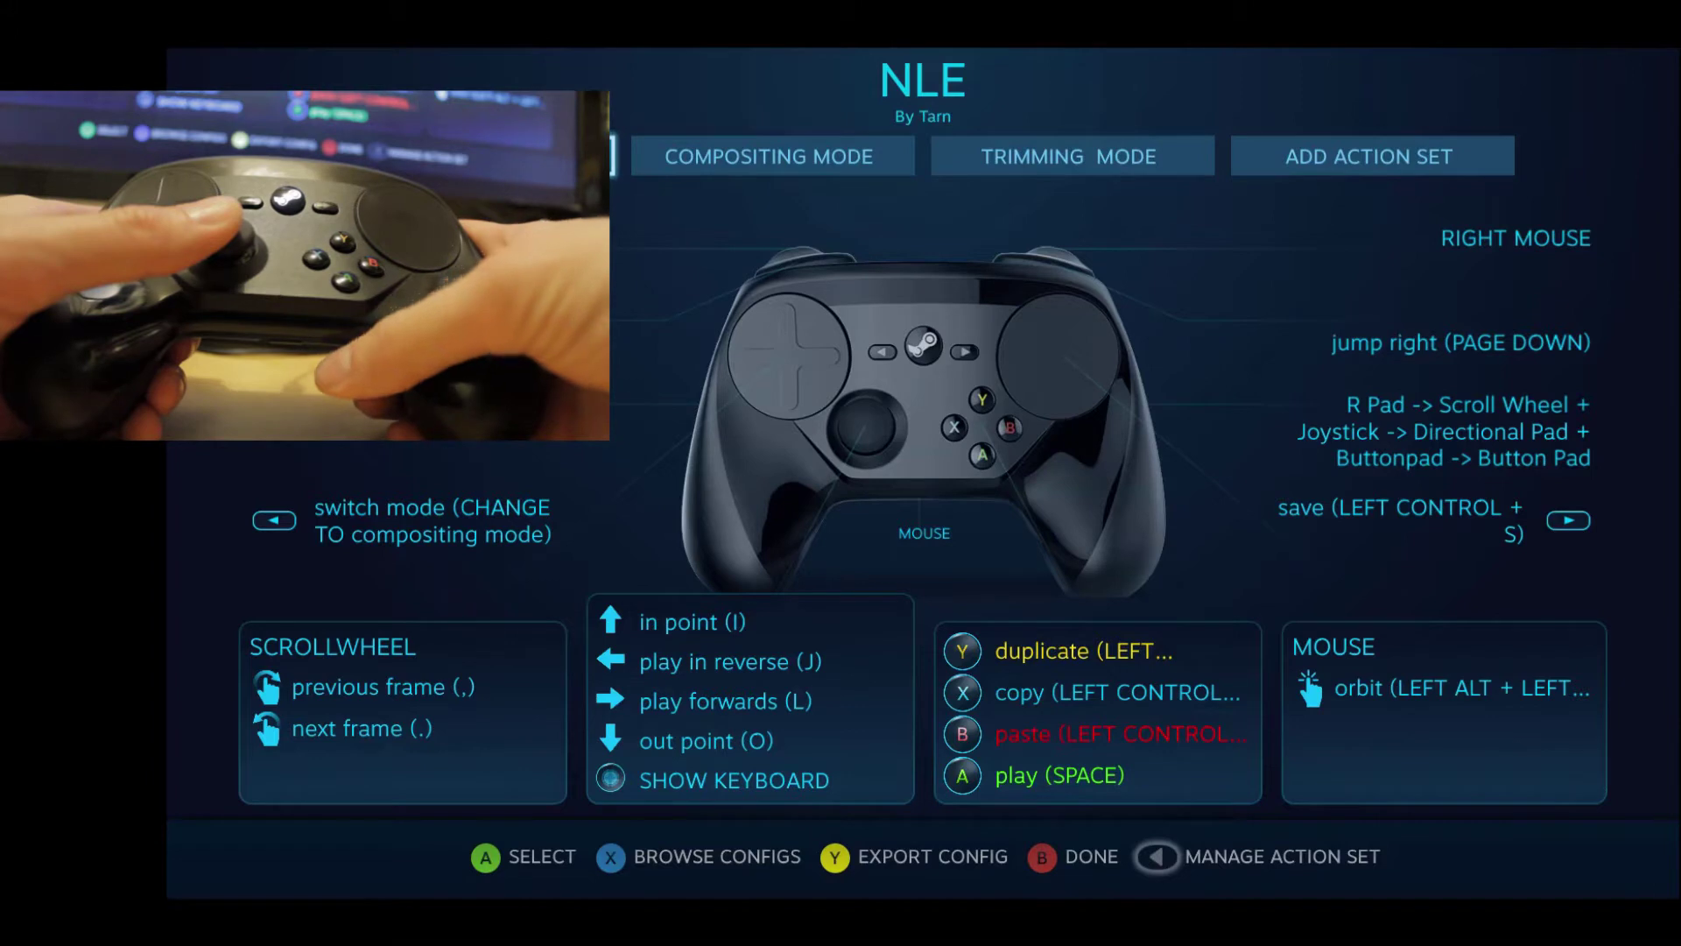
Choose Minimize Big Picture from the Steam power menu to return to the HitFilm timeline.
key(Escape)
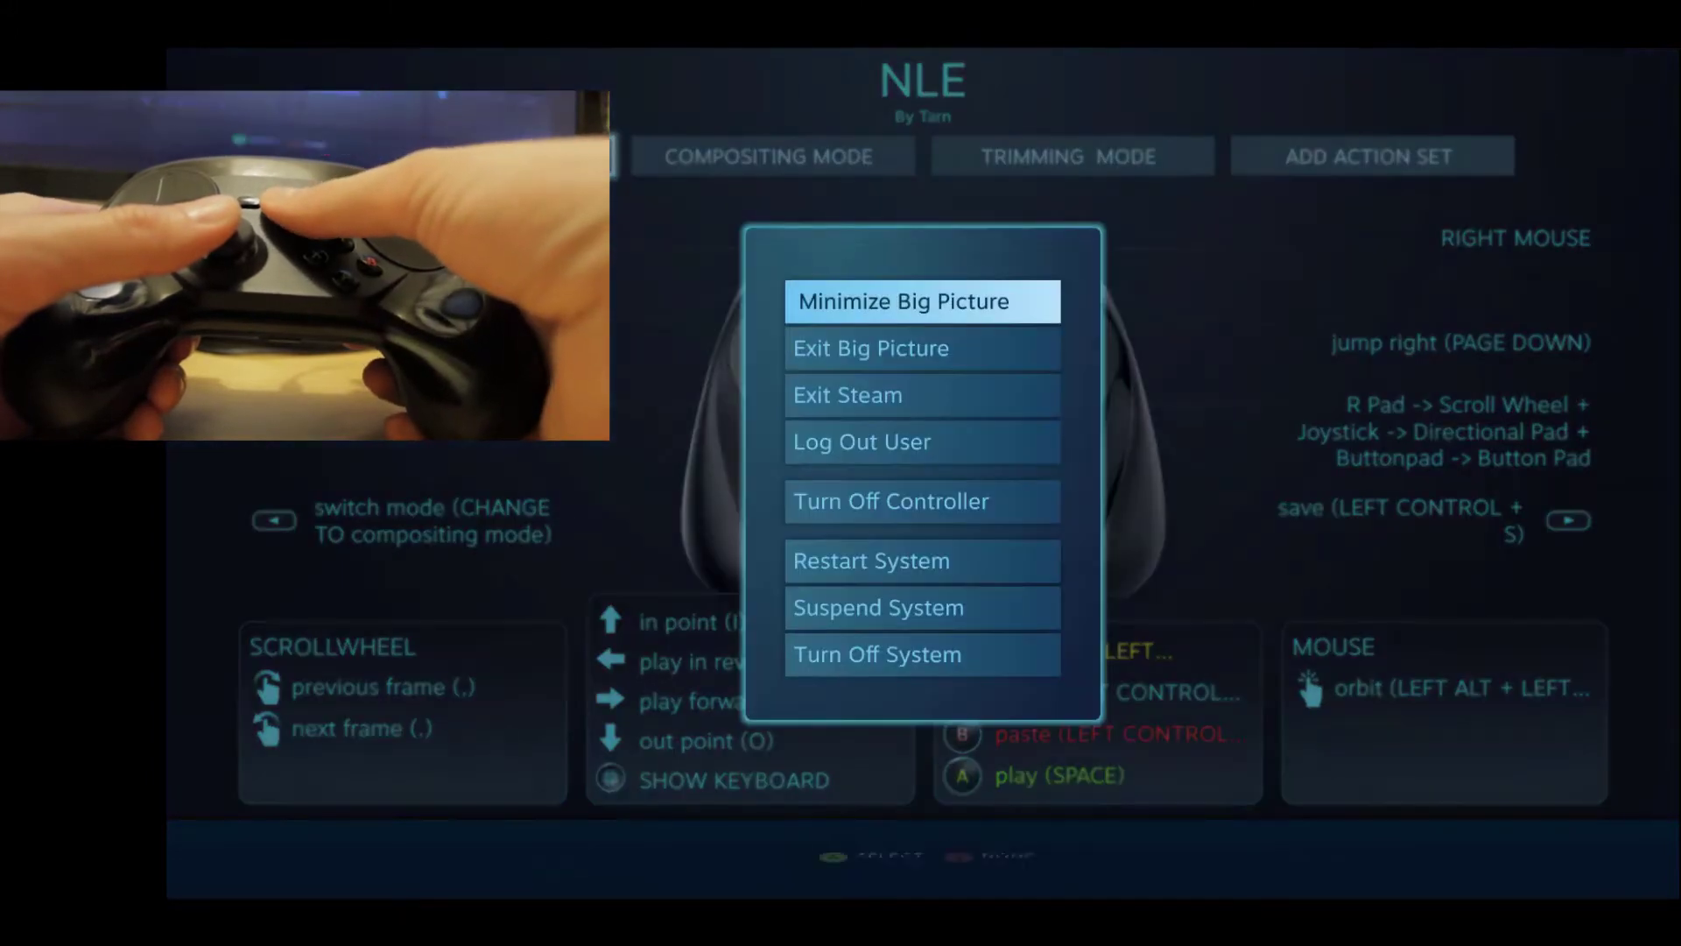
key(Return)
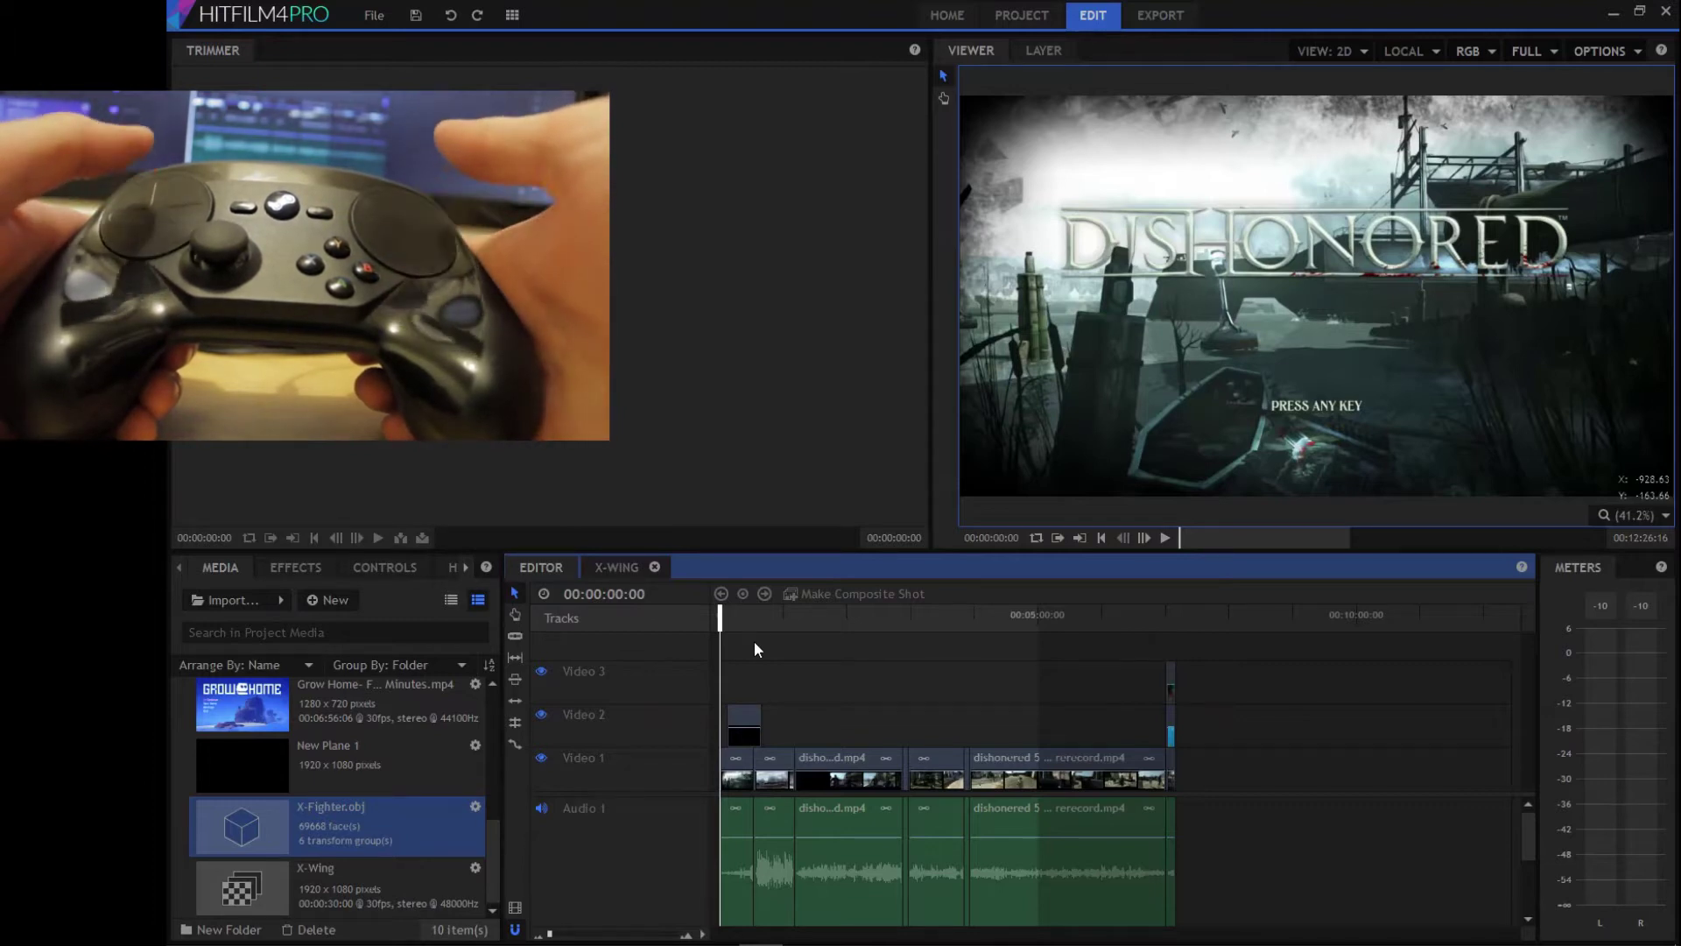
Play the Dishonored edit from the start, then rewind the playhead slightly.
key(space)
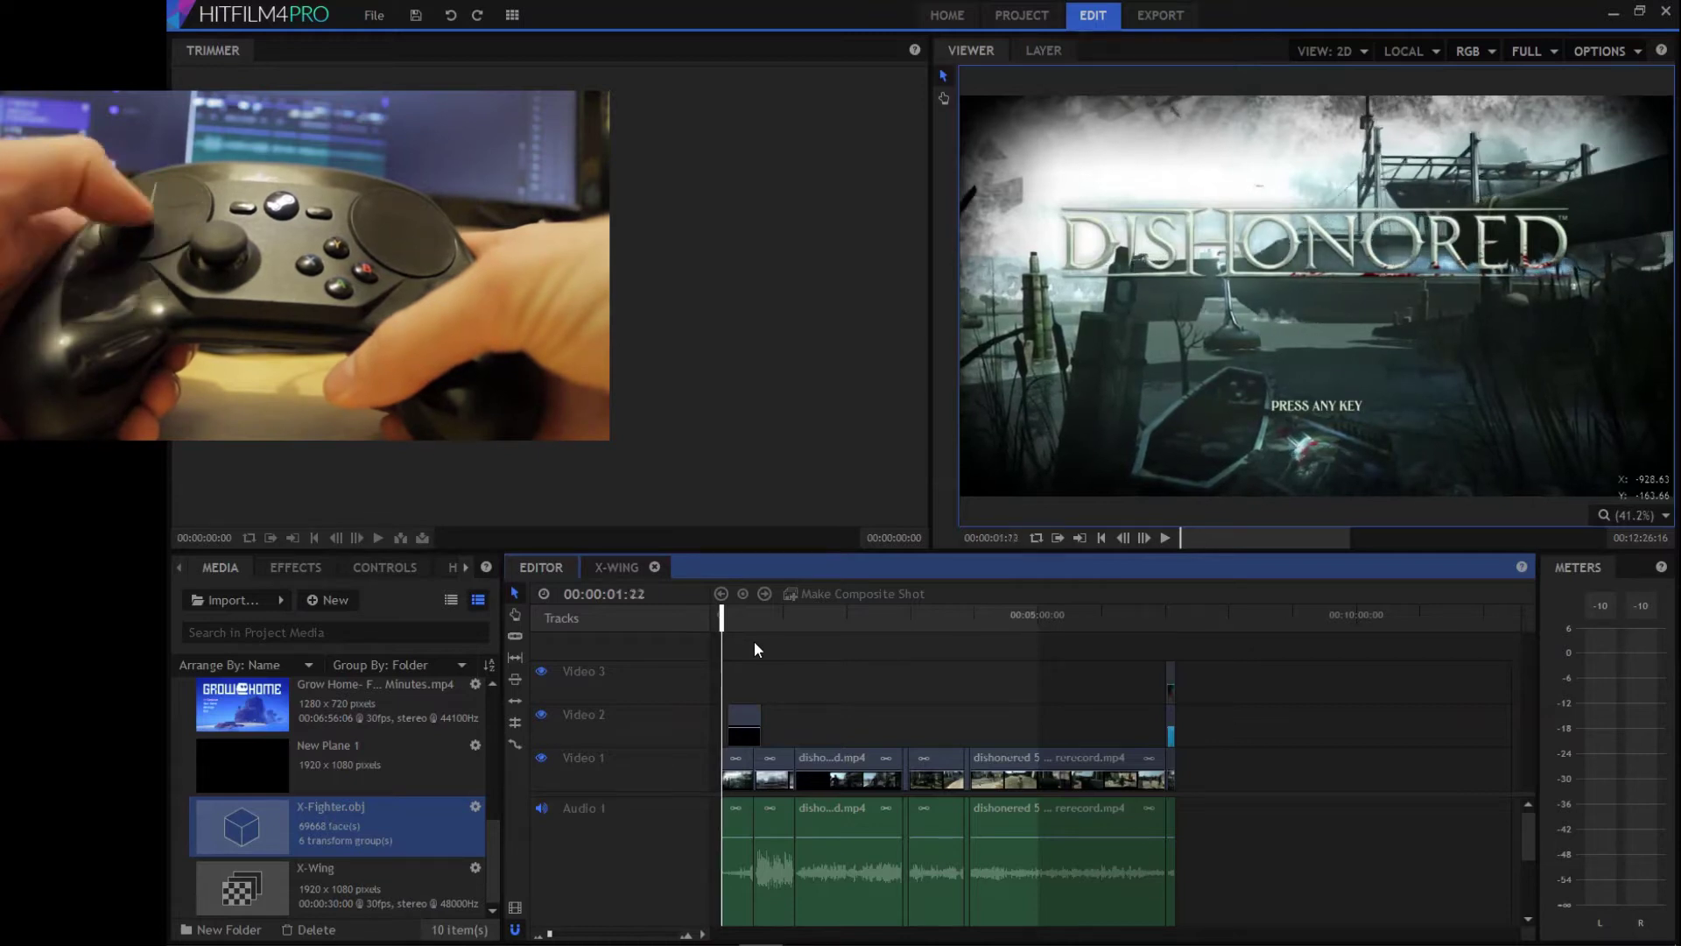
key(Left)
key(Left)
key(Left)
key(Left)
key(Left)
key(Left)
key(Left)
key(Left)
key(Left)
key(Left)
key(Left)
key(Left)
key(Left)
key(Left)
key(Left)
key(Left)
key(Left)
key(Left)
key(Left)
key(Left)
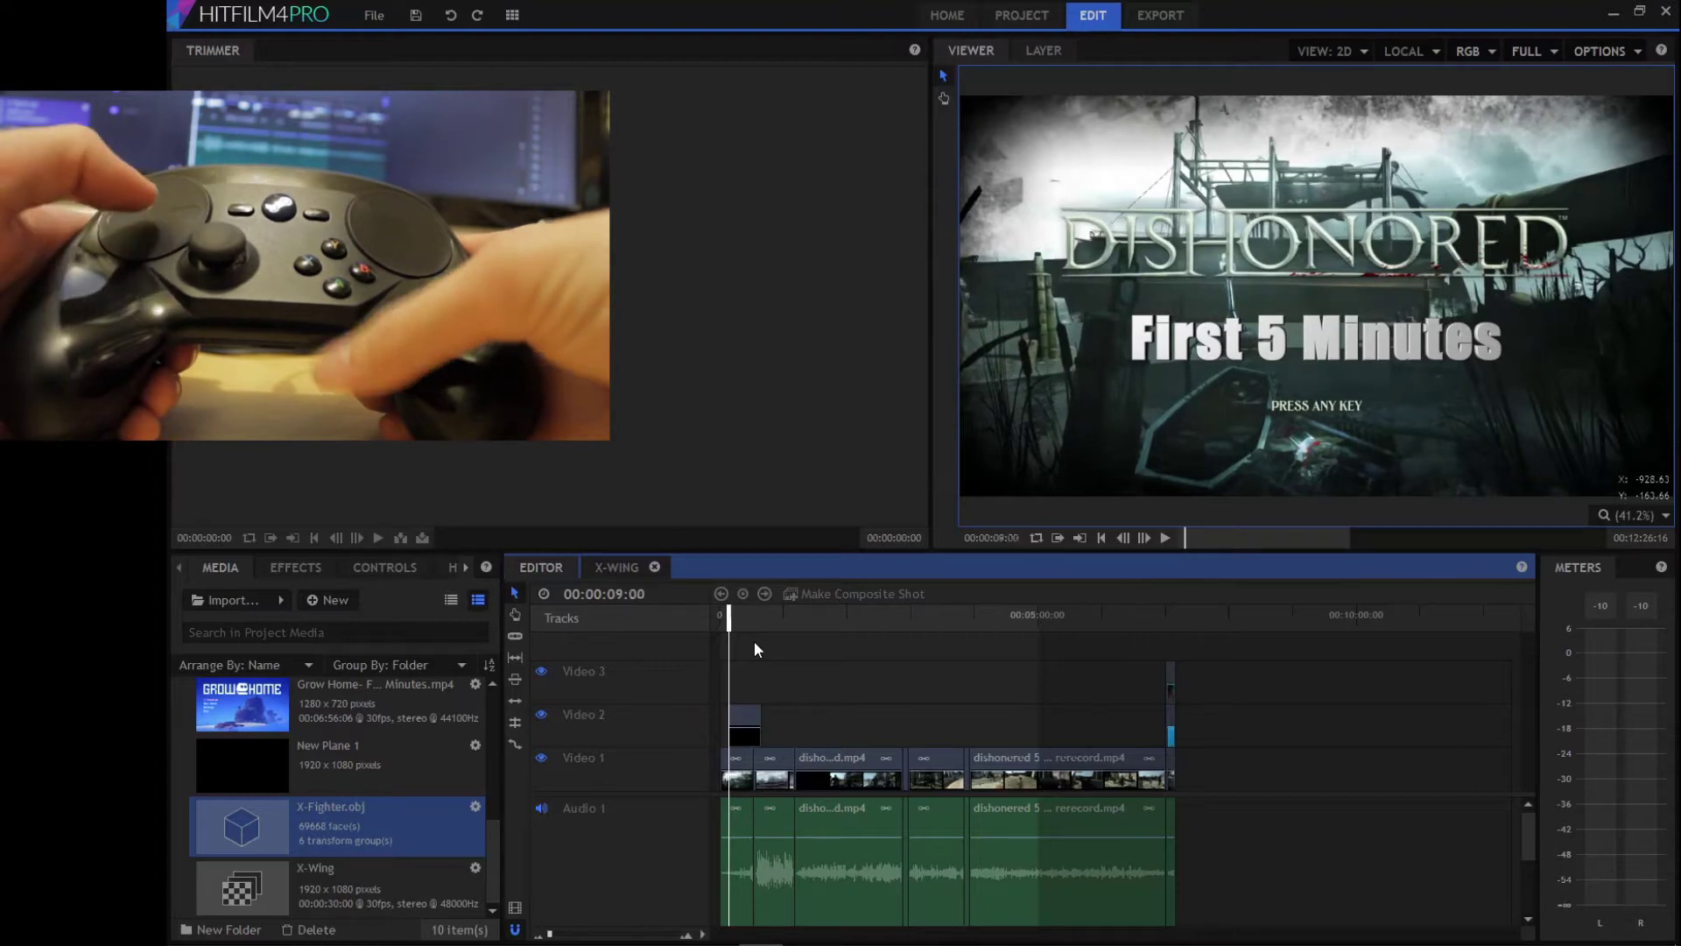
Jump the playhead via 1:10 and 1:31 to just before the two-minute mark.
click(794, 615)
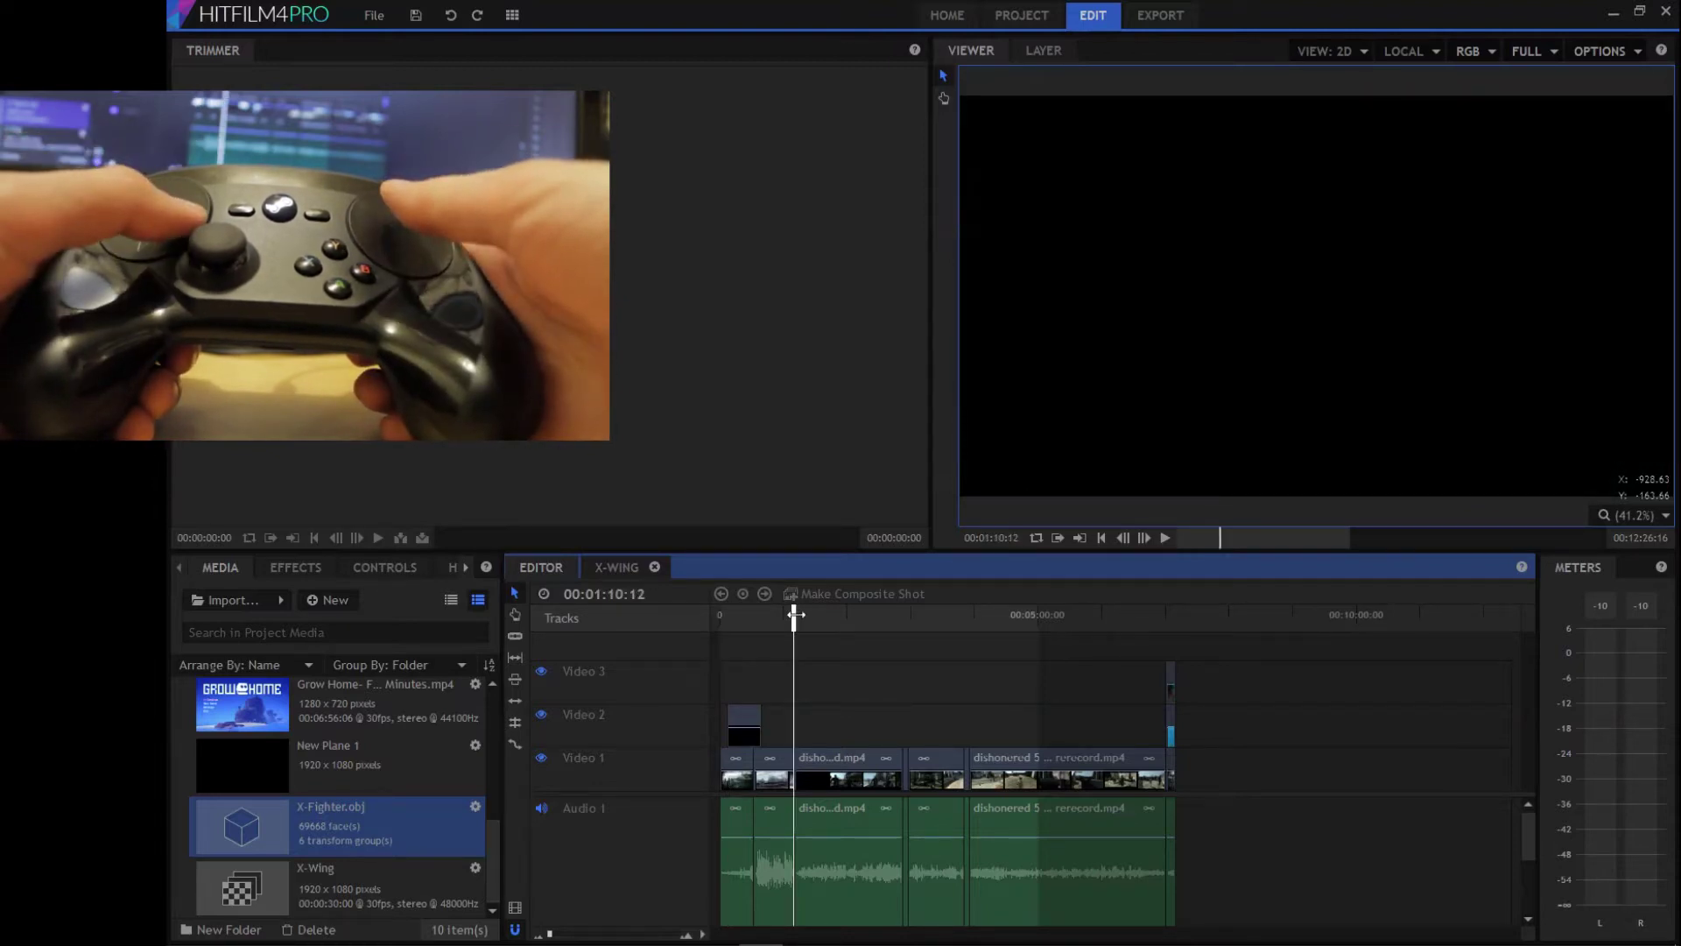
click(816, 620)
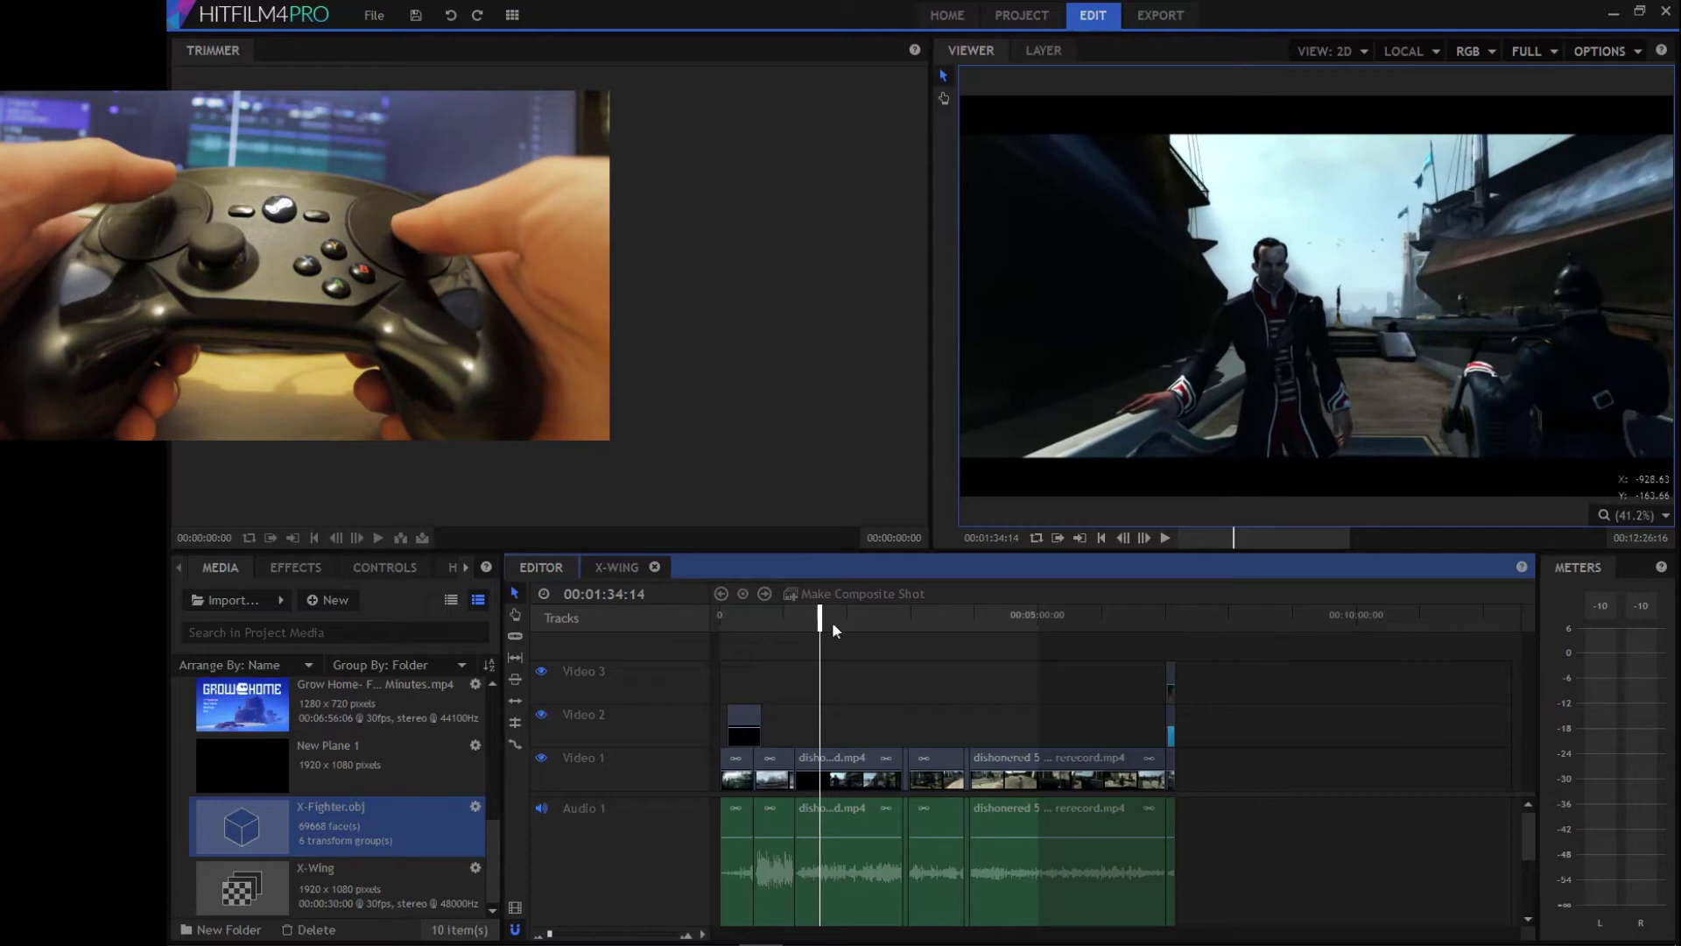
click(849, 613)
key(Left)
key(Left)
key(Left)
key(Left)
key(Left)
key(Left)
key(Left)
key(Left)
key(Left)
key(Left)
key(Left)
key(Left)
key(Left)
key(Left)
key(Left)
key(Left)
key(Left)
key(Left)
key(Left)
key(Left)
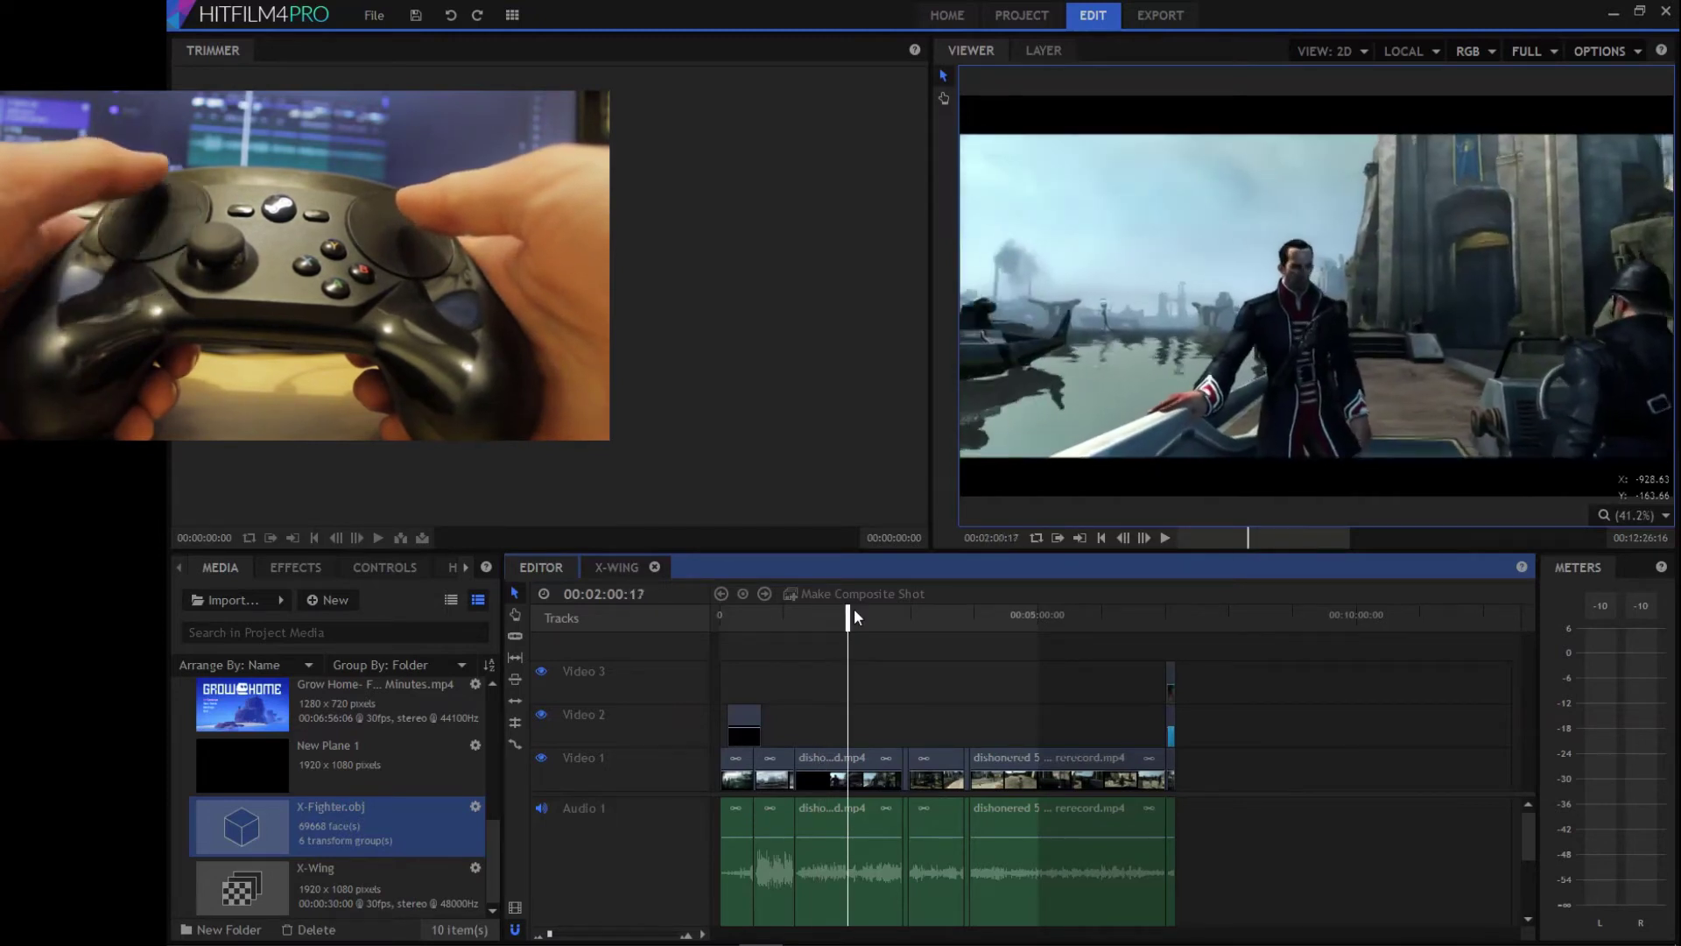
key(Left)
key(Left)
key(Left)
key(Left)
key(Left)
key(Left)
key(Left)
key(Left)
key(Left)
key(Left)
key(Left)
key(Left)
key(Left)
key(Left)
key(Left)
key(Left)
key(Left)
key(Left)
key(Left)
Fine-tune the playhead frame by frame to land on 00:01:59:19.
key(Right)
key(Right)
key(Right)
key(Right)
key(Right)
key(Right)
key(Right)
key(Right)
key(Right)
key(Right)
key(Right)
key(Right)
key(Right)
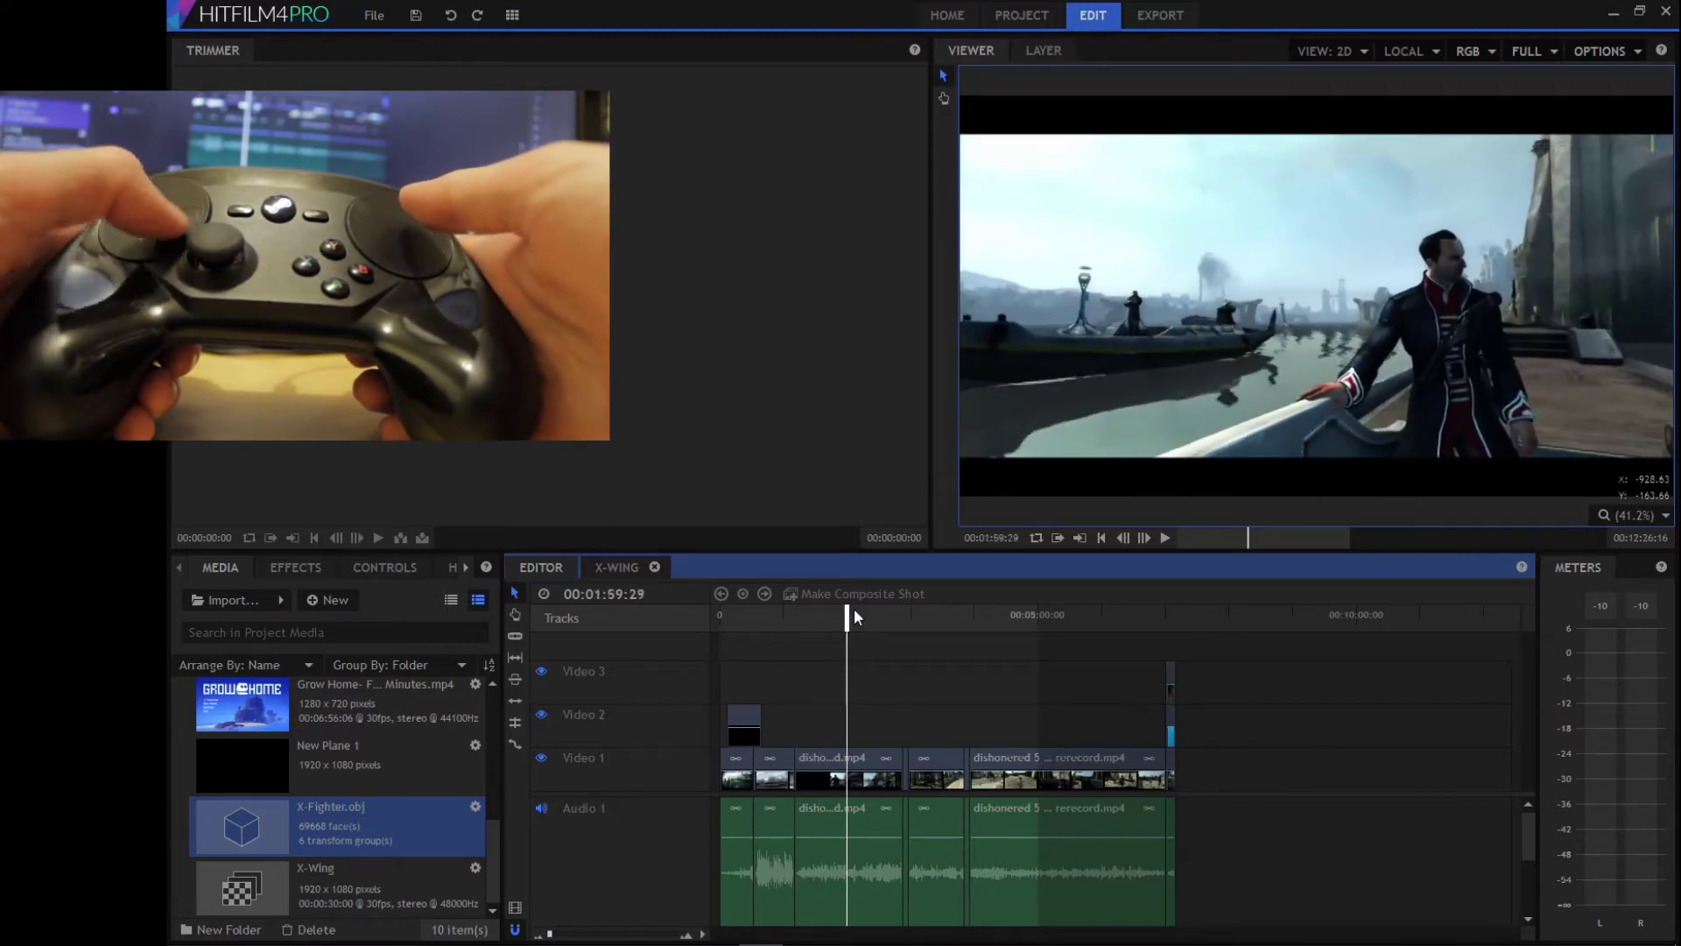
key(Left)
key(Left)
key(Left)
key(Left)
key(Left)
key(Left)
key(Left)
key(Left)
key(Left)
key(Left)
key(Left)
key(Left)
key(Left)
key(Left)
key(Left)
key(Left)
key(Left)
key(Left)
key(Left)
key(Right)
key(Right)
key(Right)
key(Right)
key(Right)
key(Right)
key(Left)
key(Left)
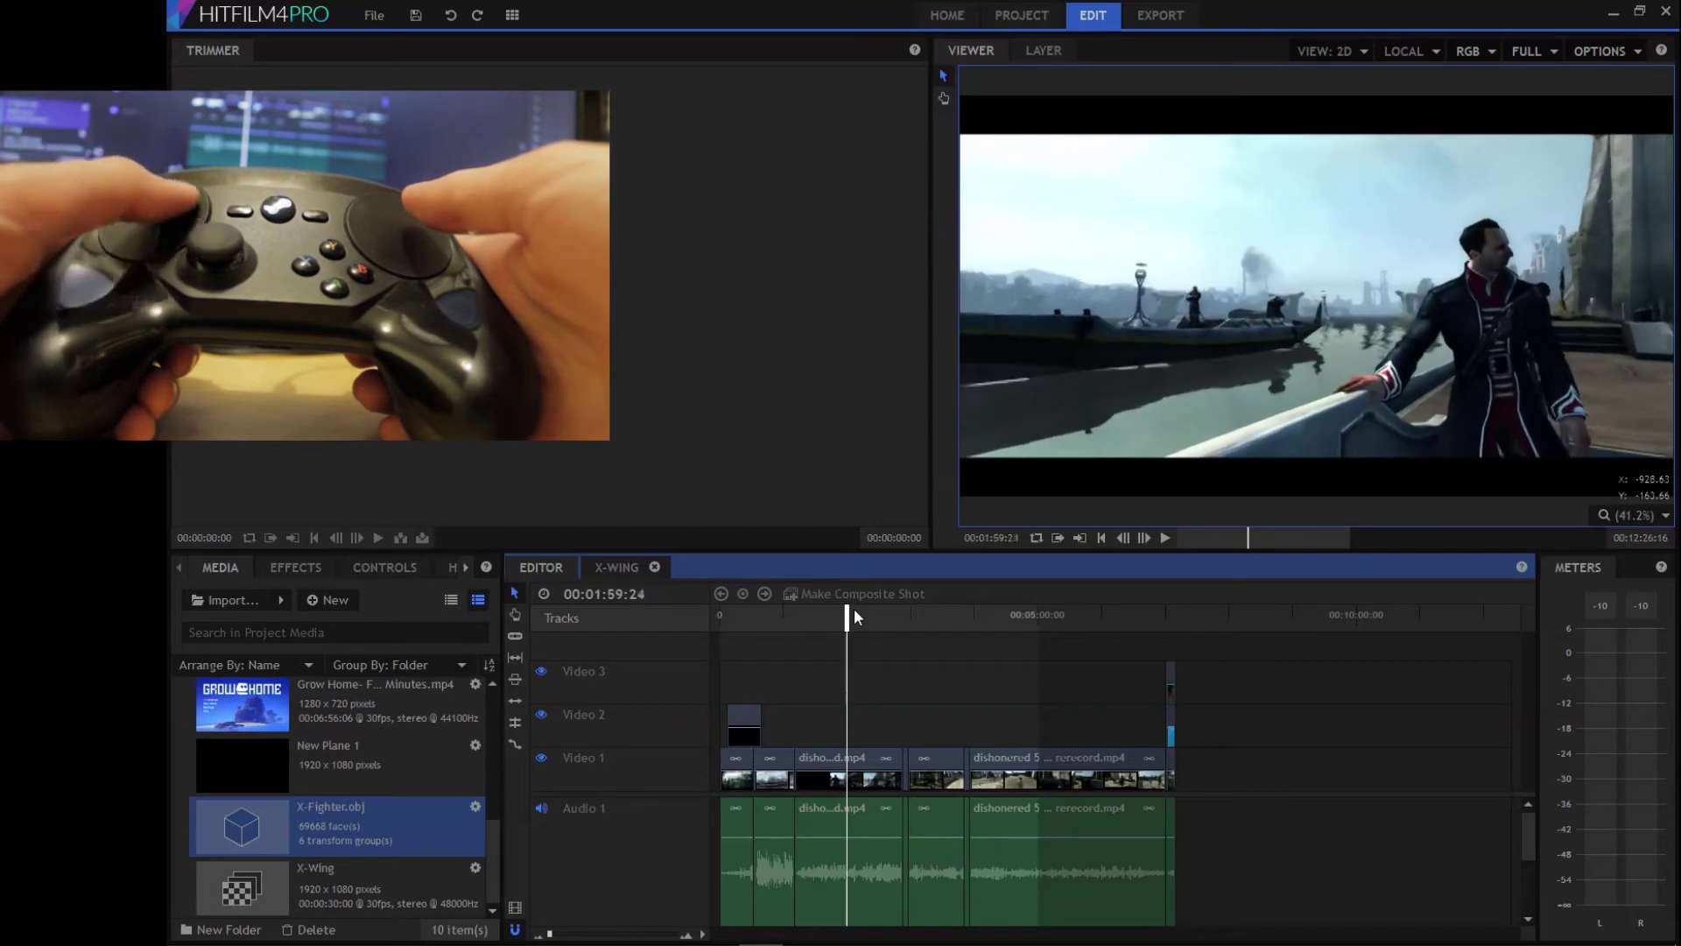
key(Right)
key(Right)
key(Right)
key(Right)
key(Right)
key(Right)
key(Right)
key(Left)
key(Left)
key(Left)
key(Left)
key(Left)
key(Left)
key(Left)
key(Left)
key(Left)
key(Left)
key(Left)
key(Left)
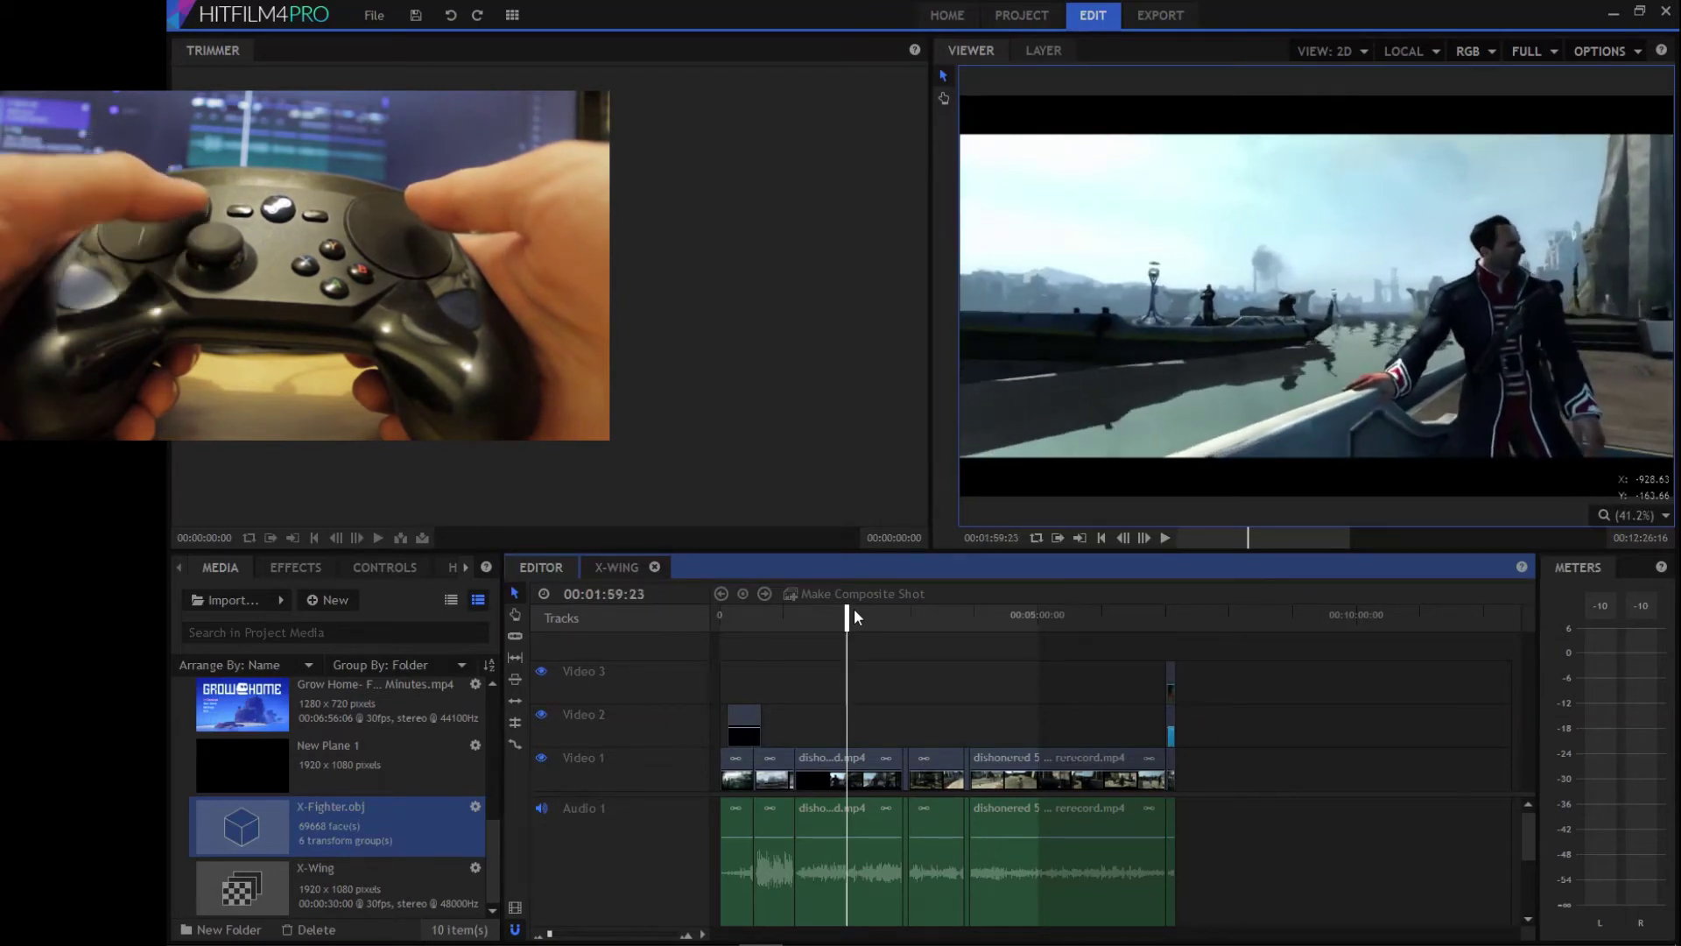
key(Left)
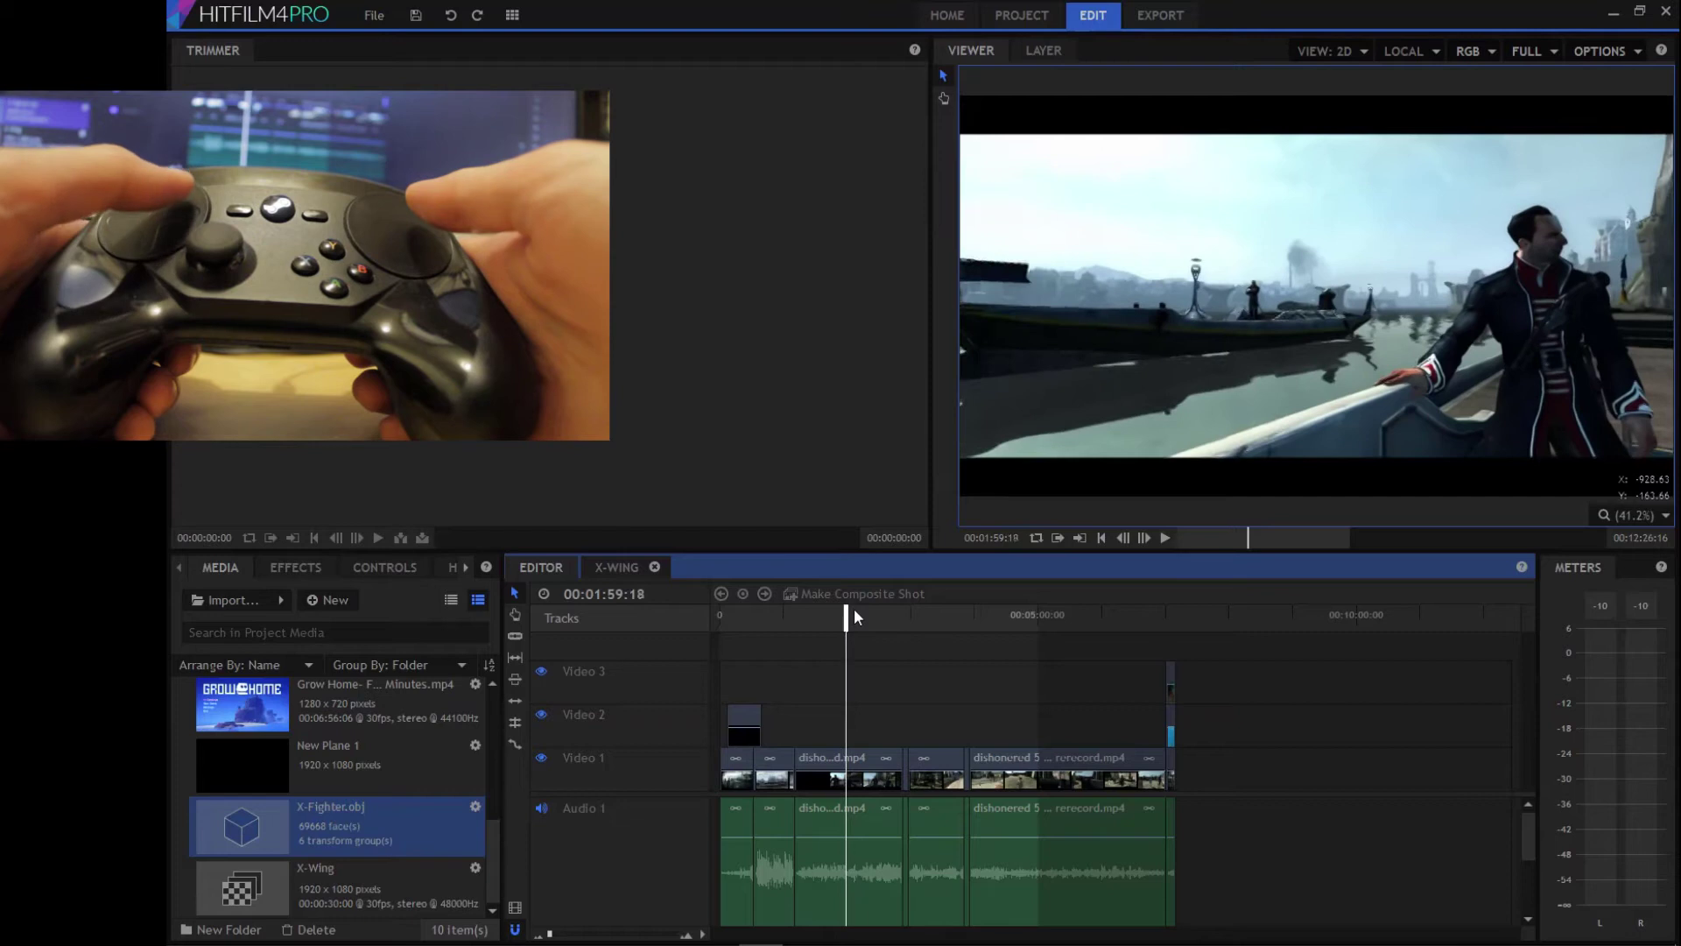
key(Right)
key(Right)
key(Right)
key(Right)
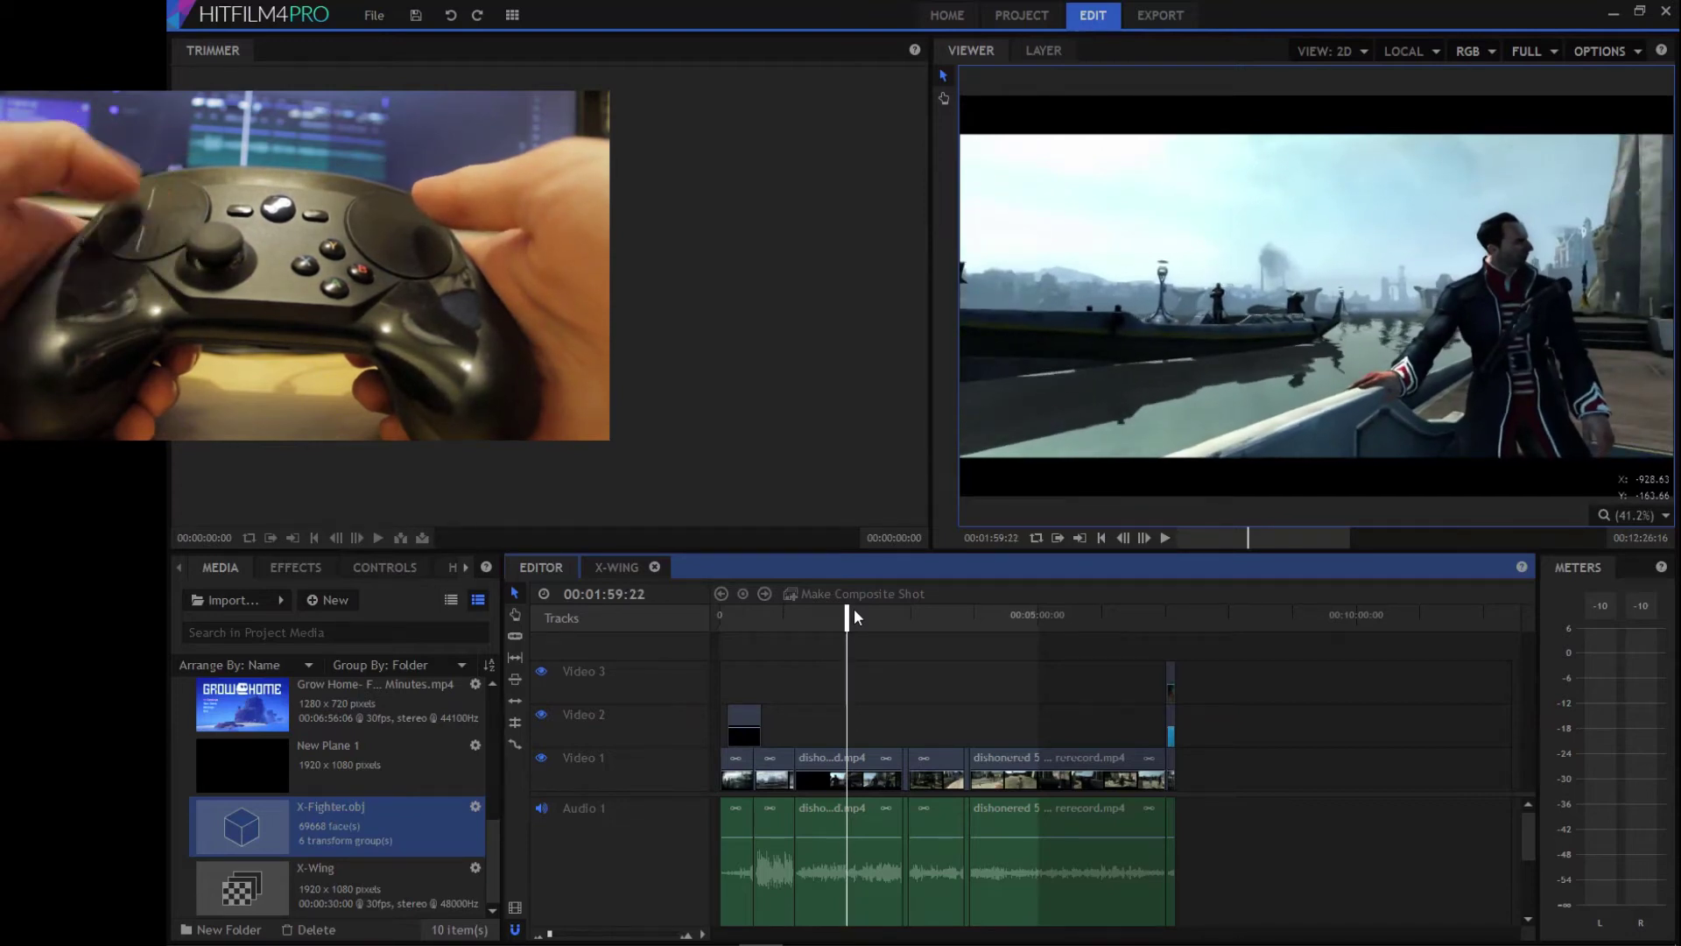
key(Right)
key(Right)
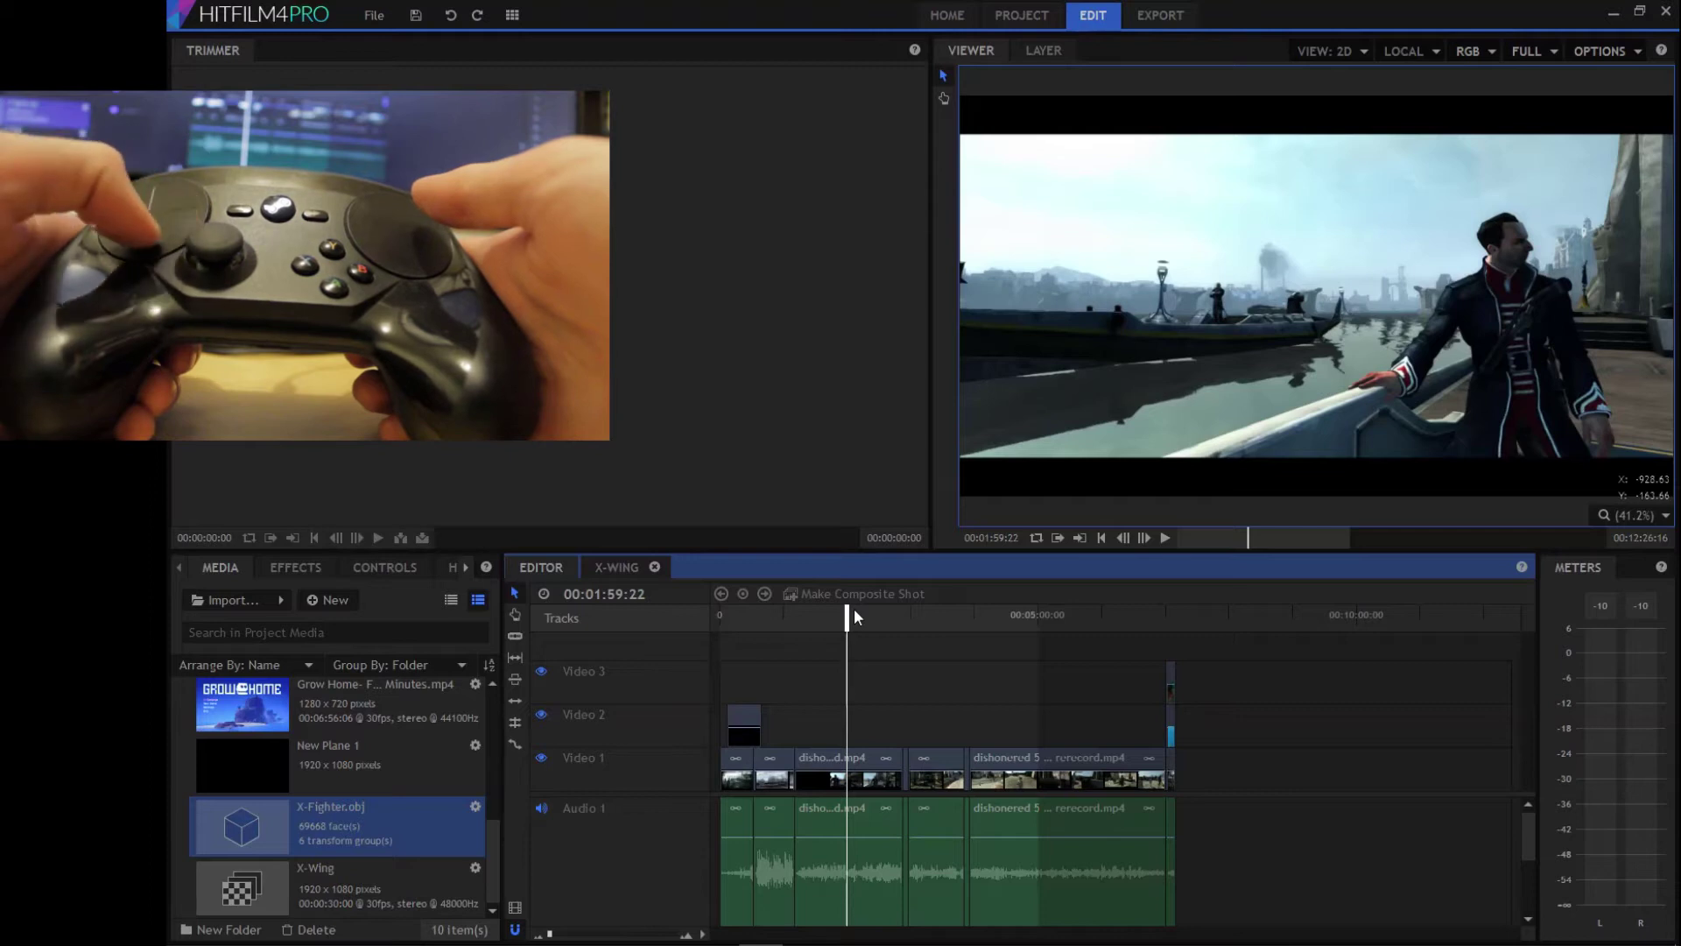
key(Left)
key(Left)
key(Left)
key(Left)
key(Left)
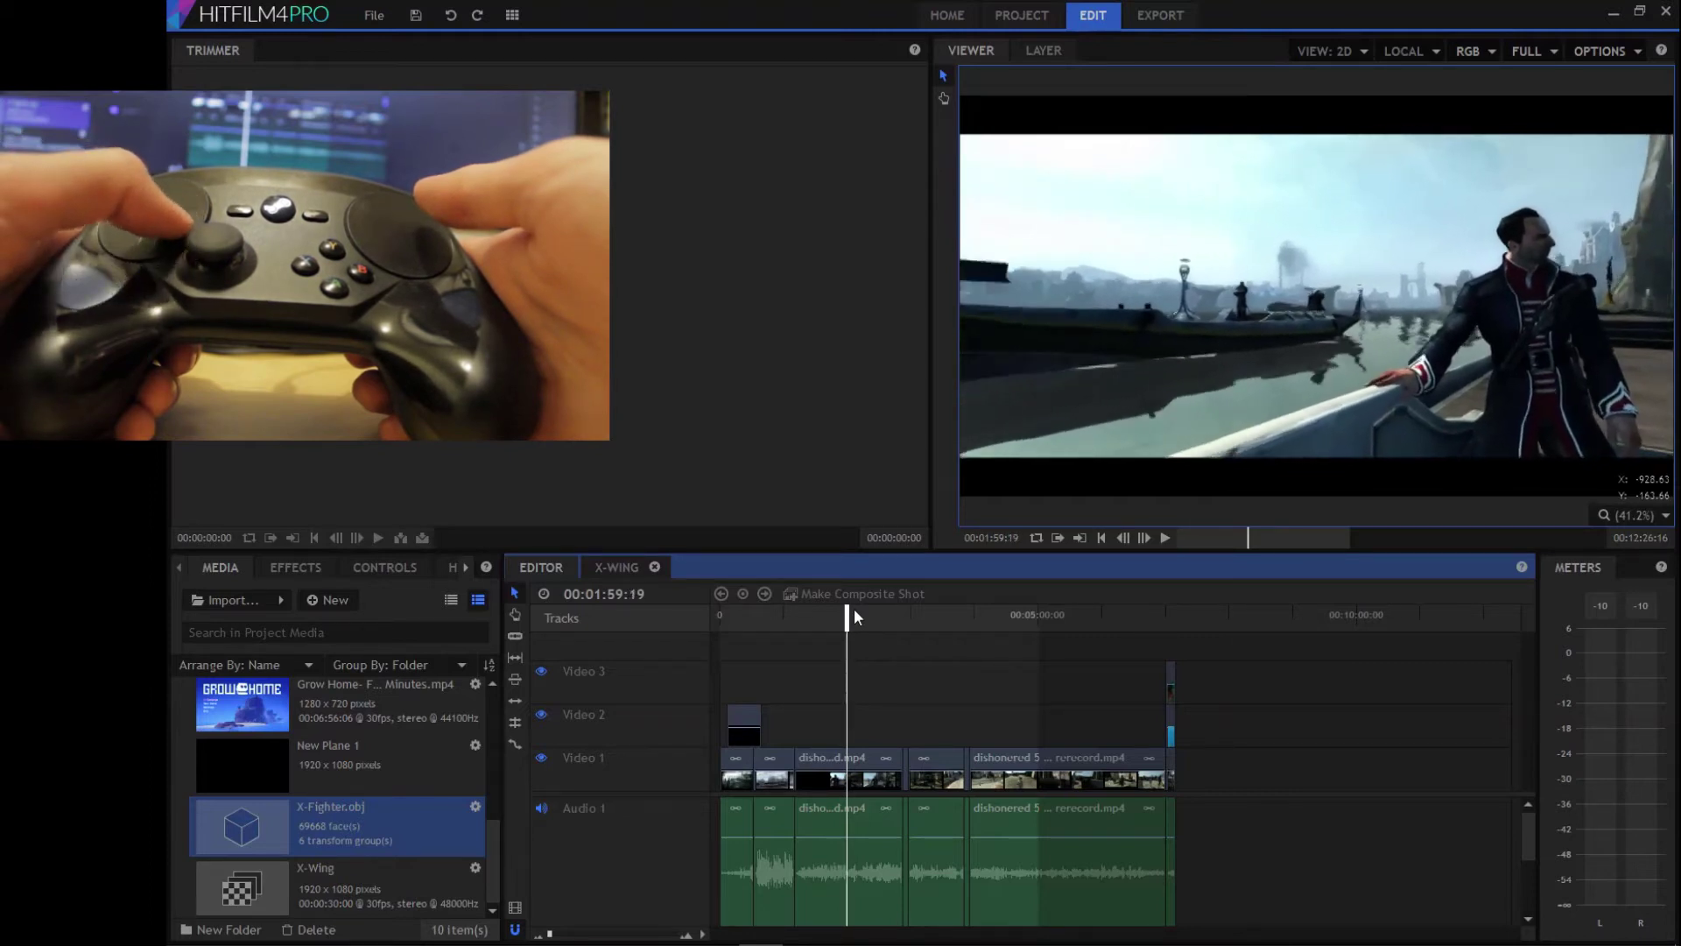
key(Right)
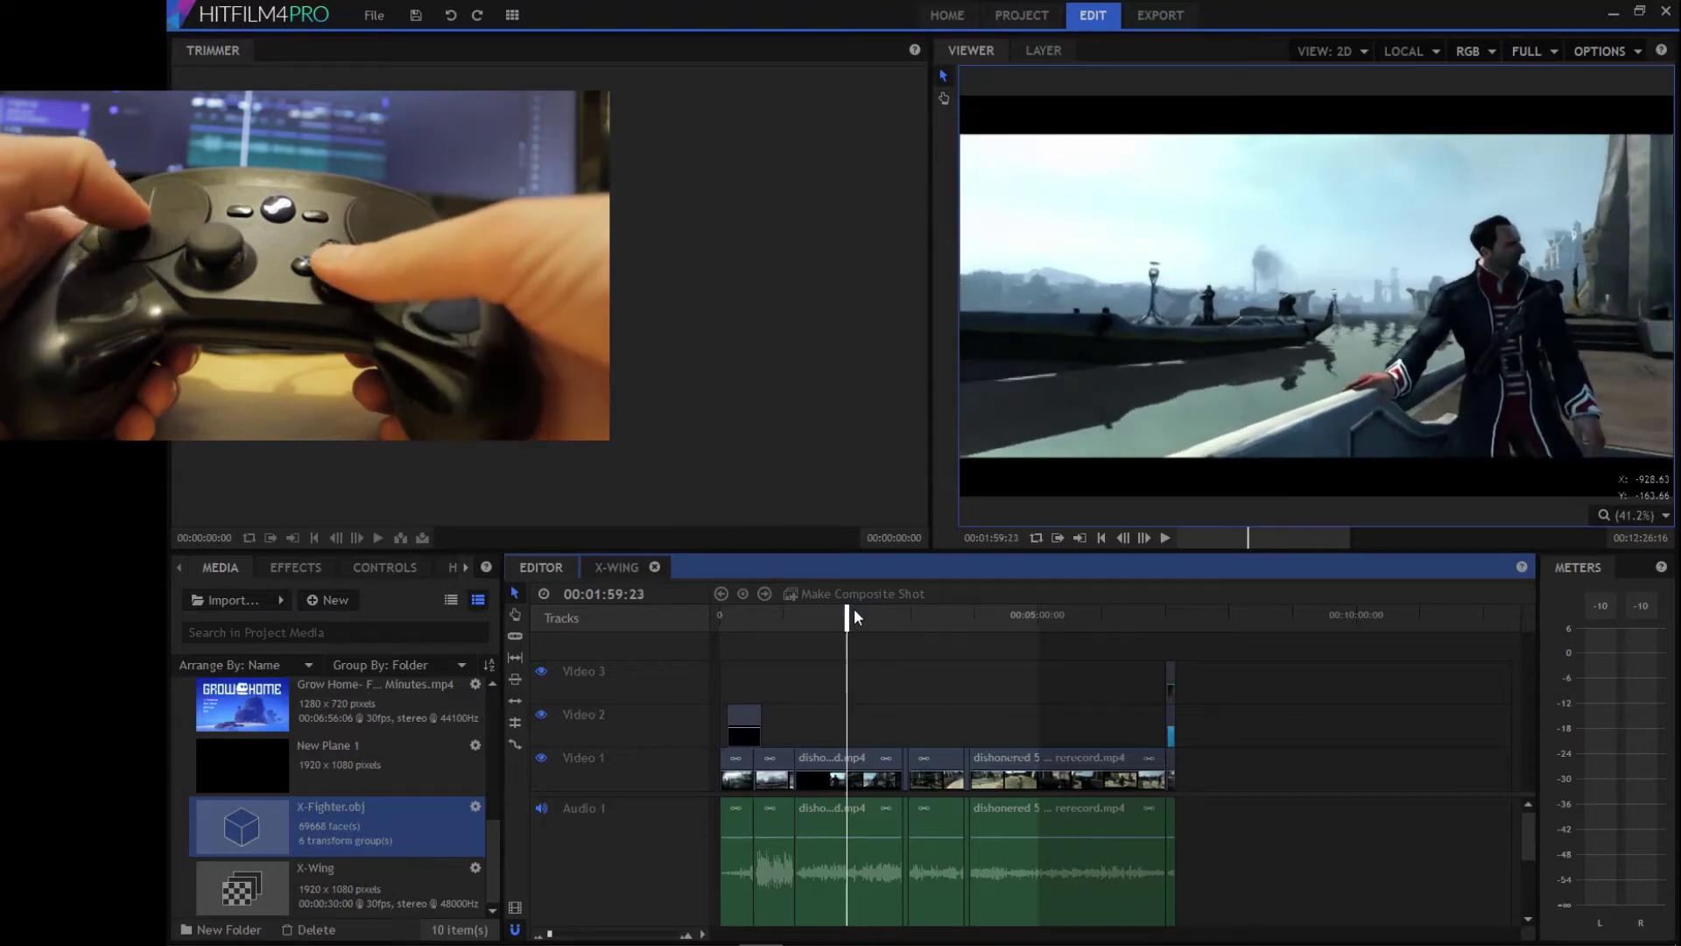
key(Left)
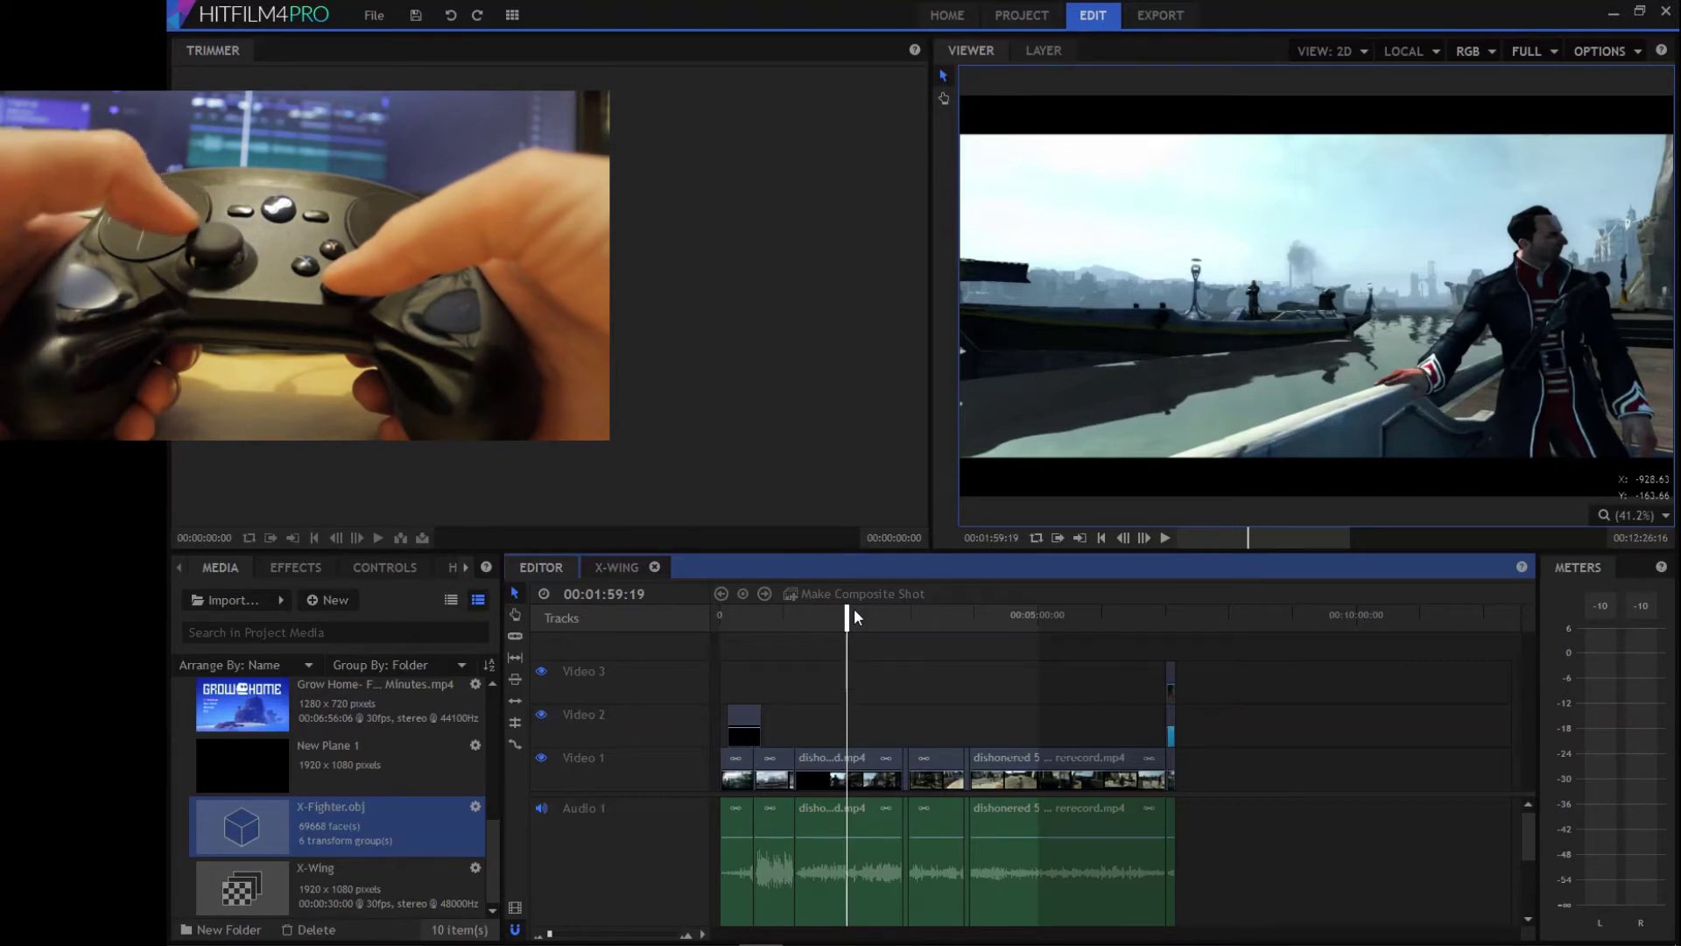
Play from 00:01:59:19, then stop the playhead at about 00:02:08 via ruler clicks.
key(space)
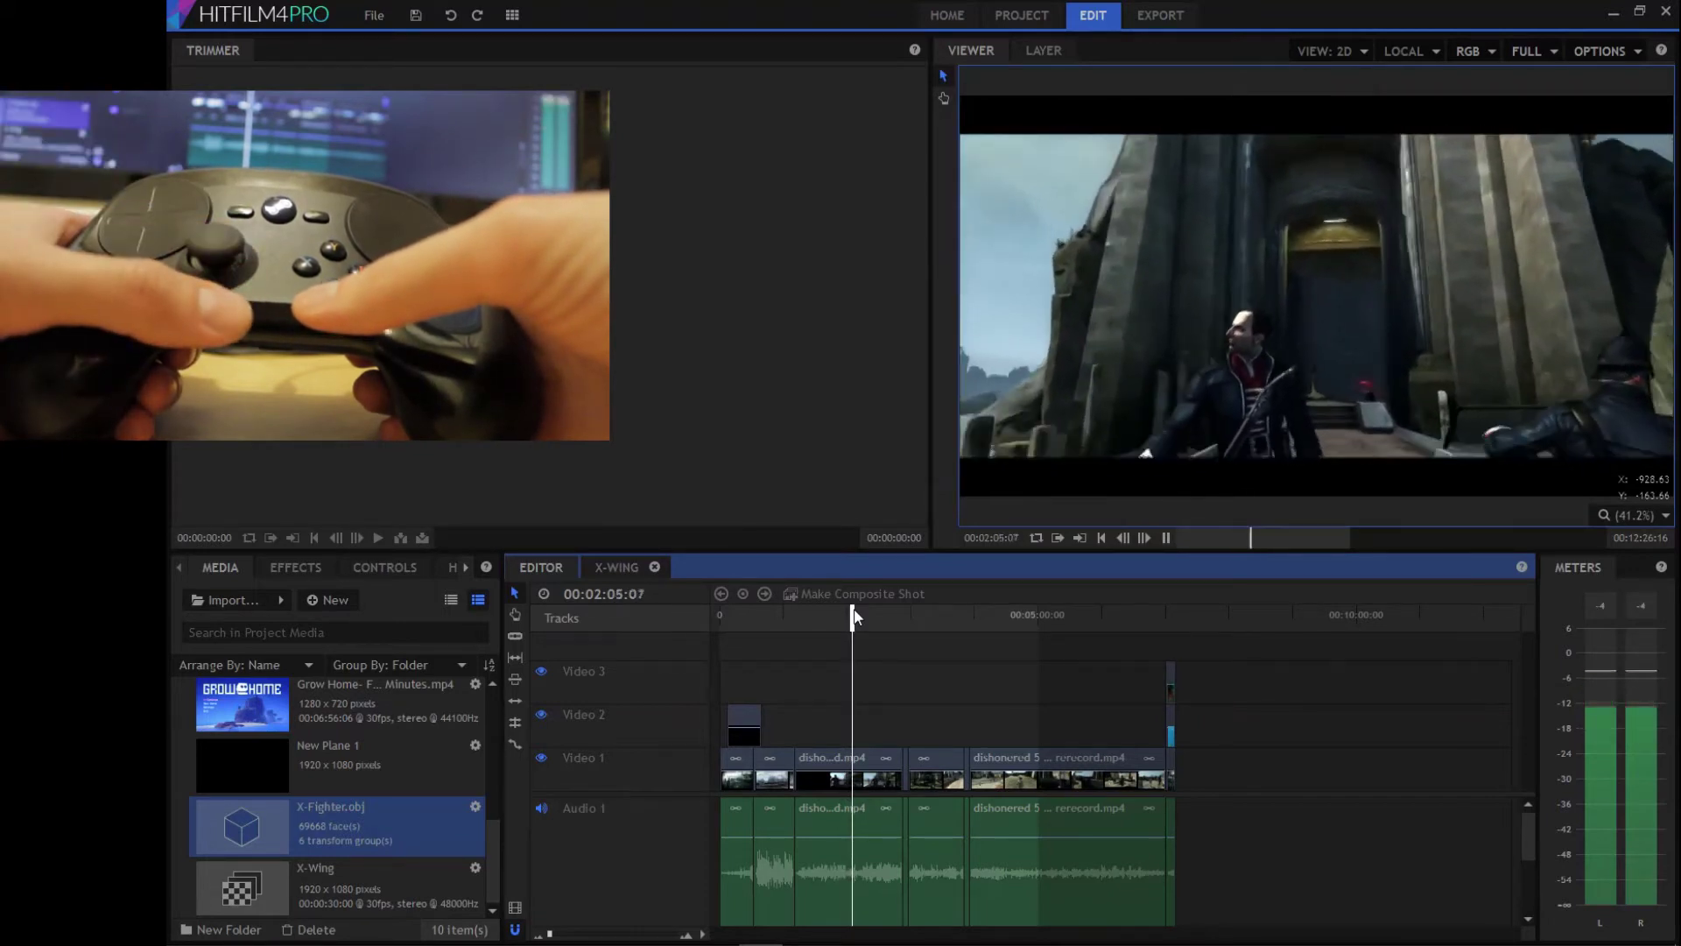
click(856, 616)
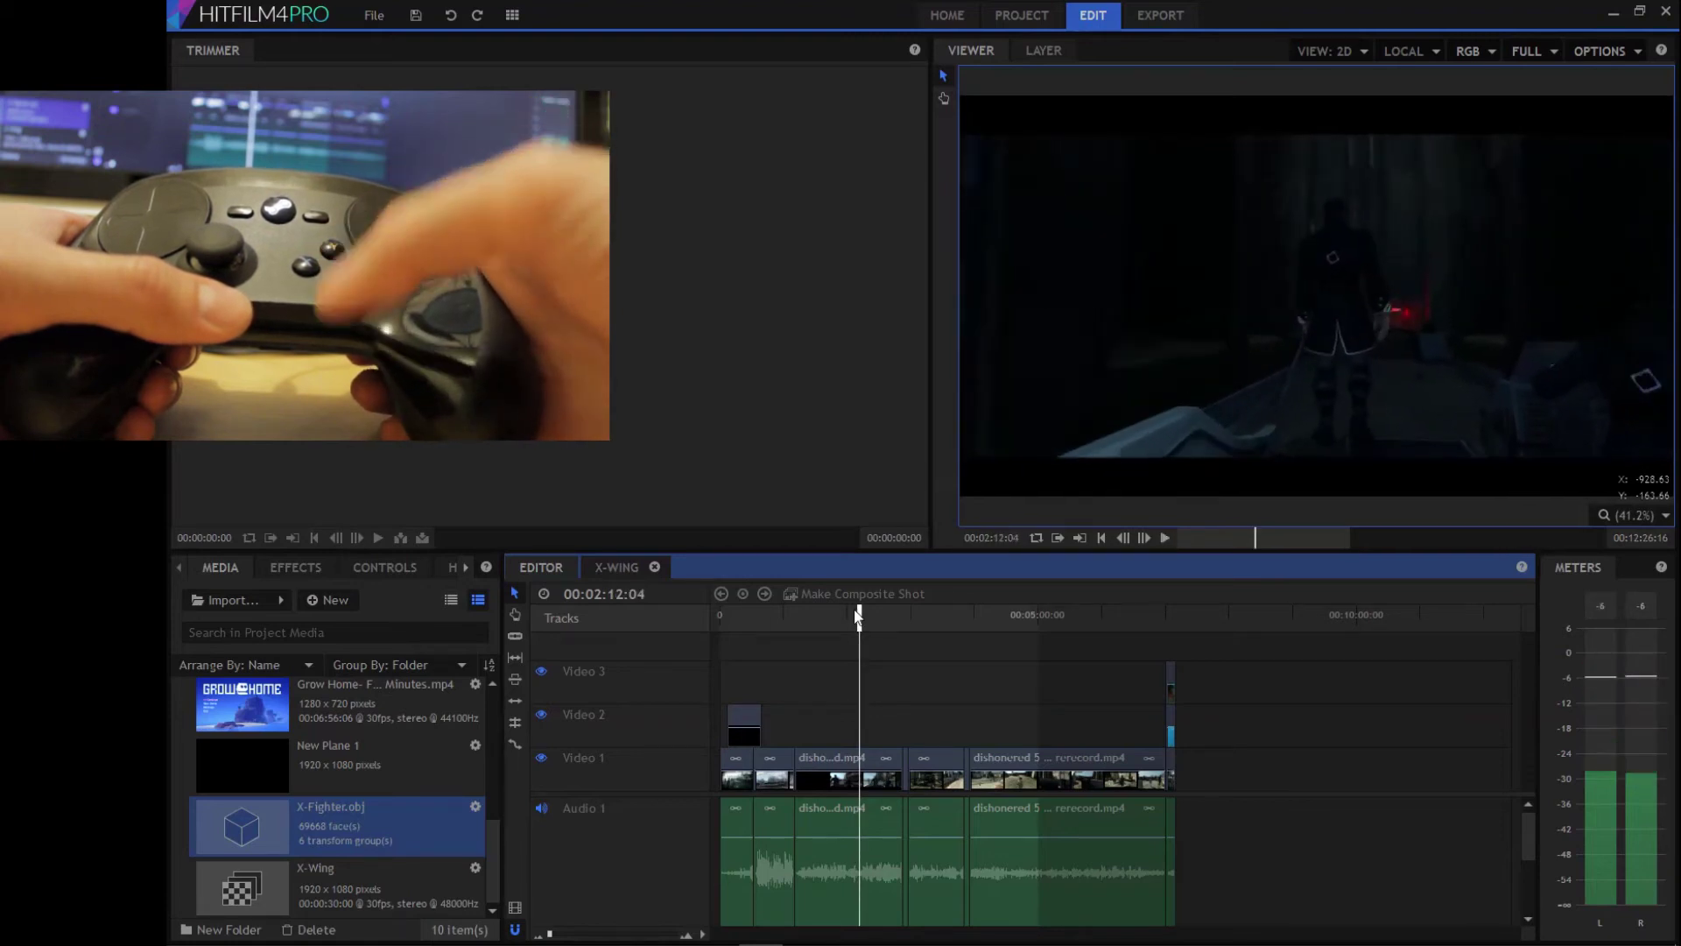
click(857, 616)
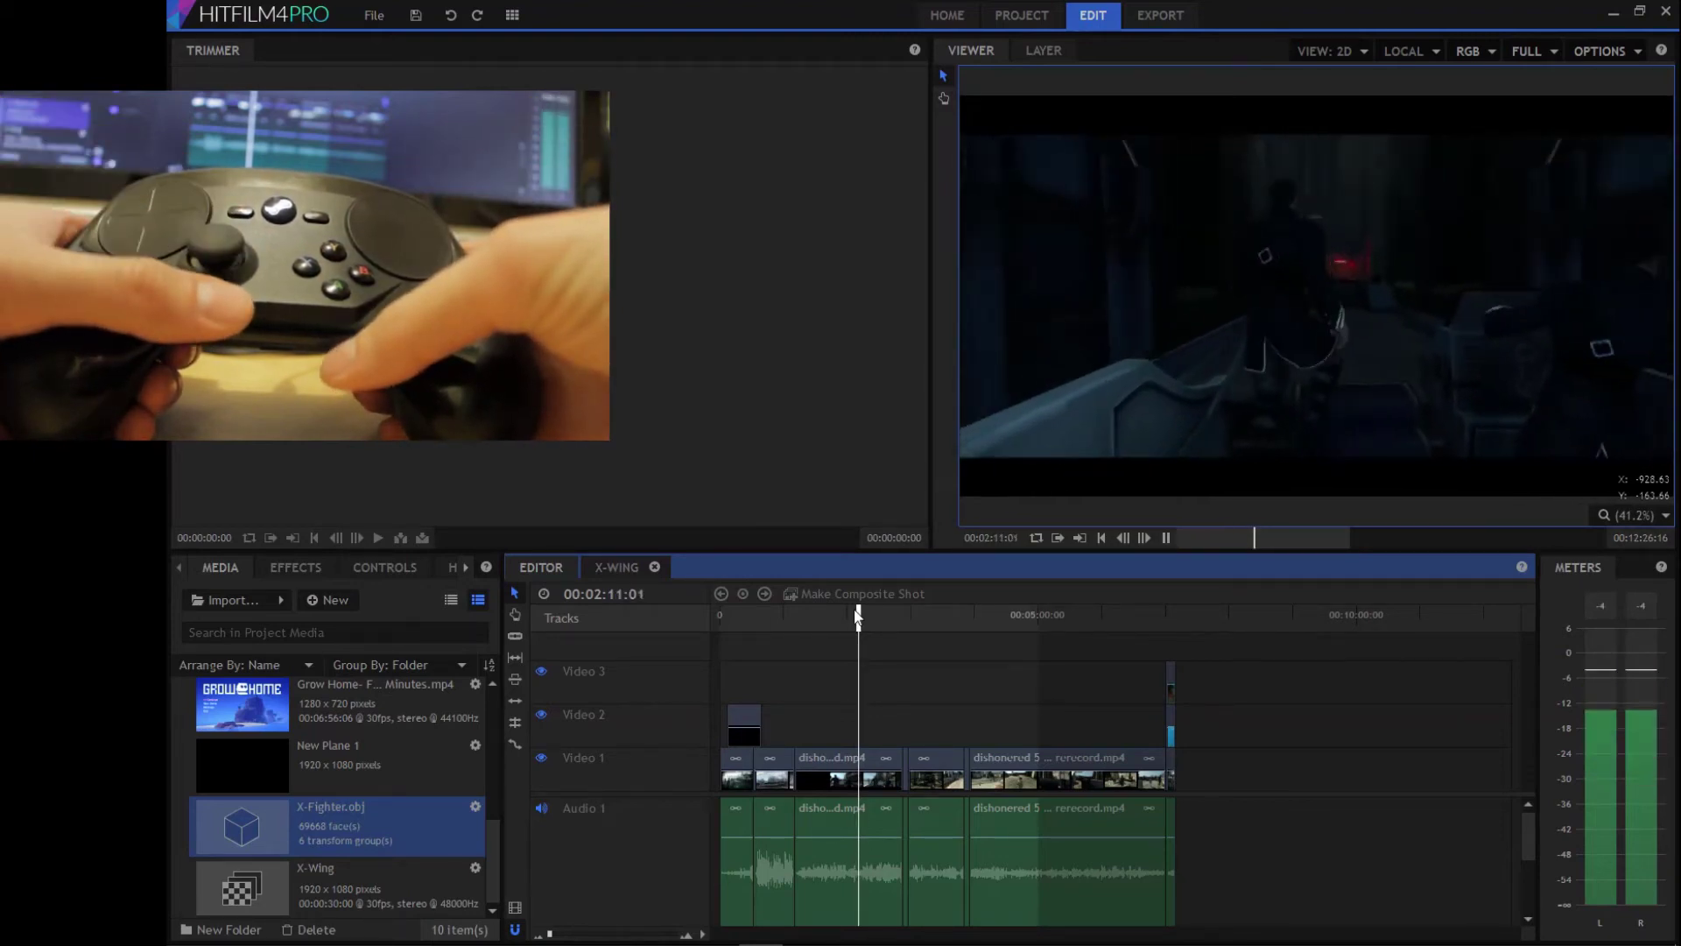
click(856, 617)
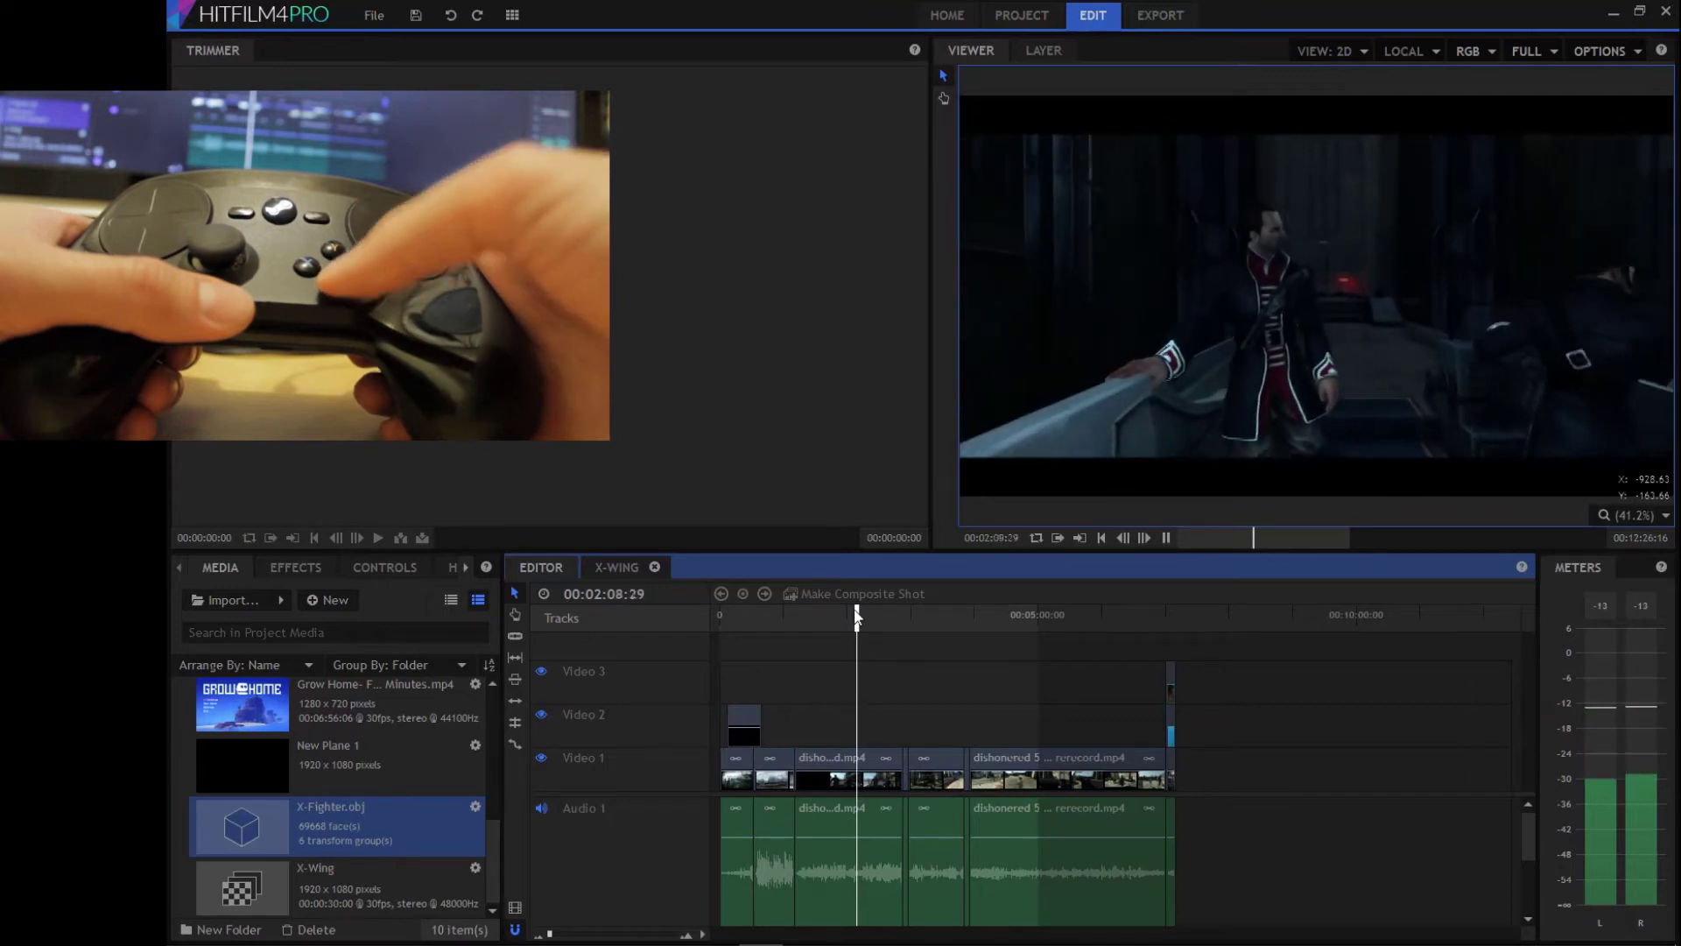
click(857, 616)
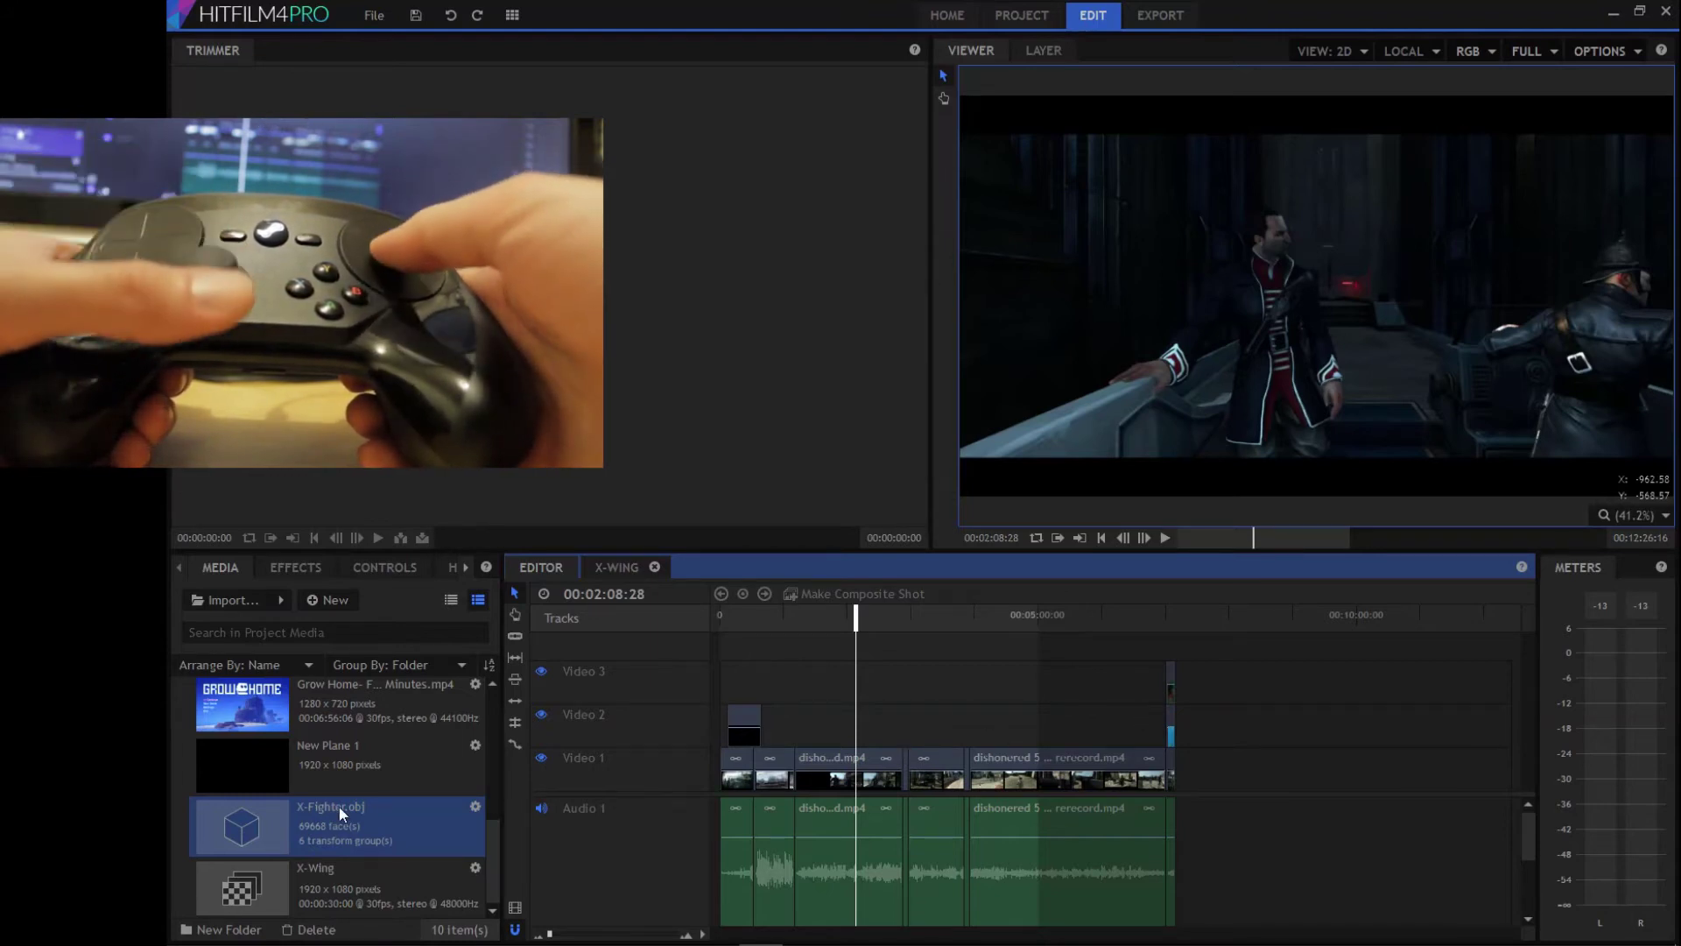
Load dishonored 5 mins.mp4 into the Trimmer, scrub to ~3:00, and play it to 00:03:09:27.
drag(490, 832, 494, 779)
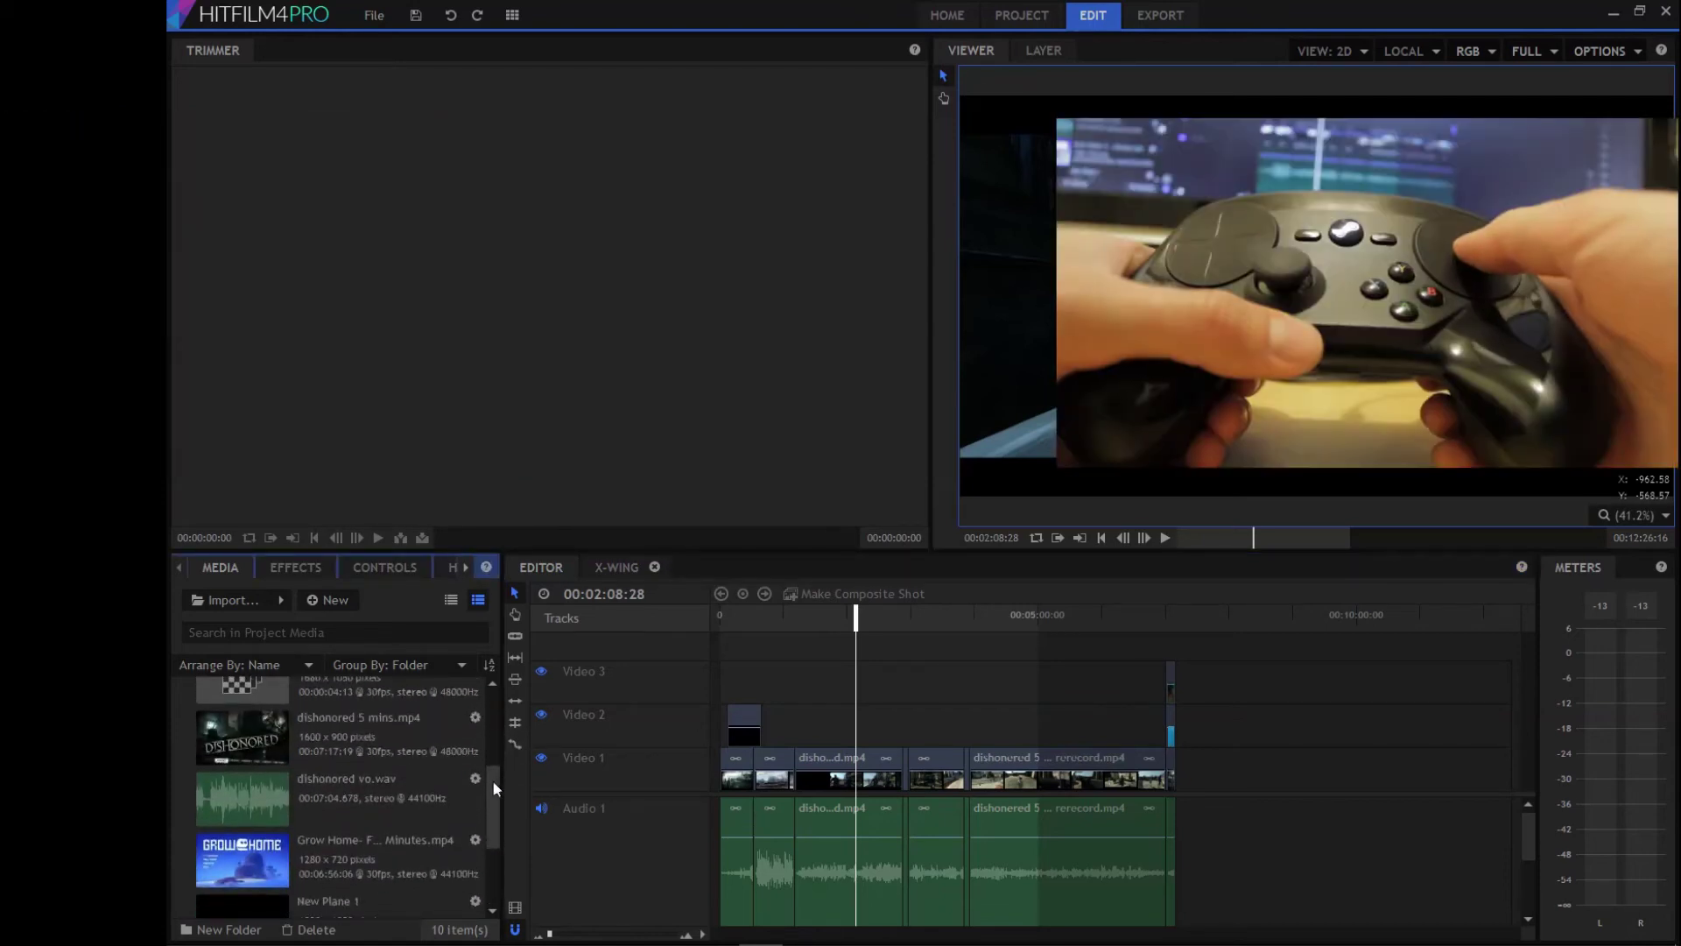
click(401, 742)
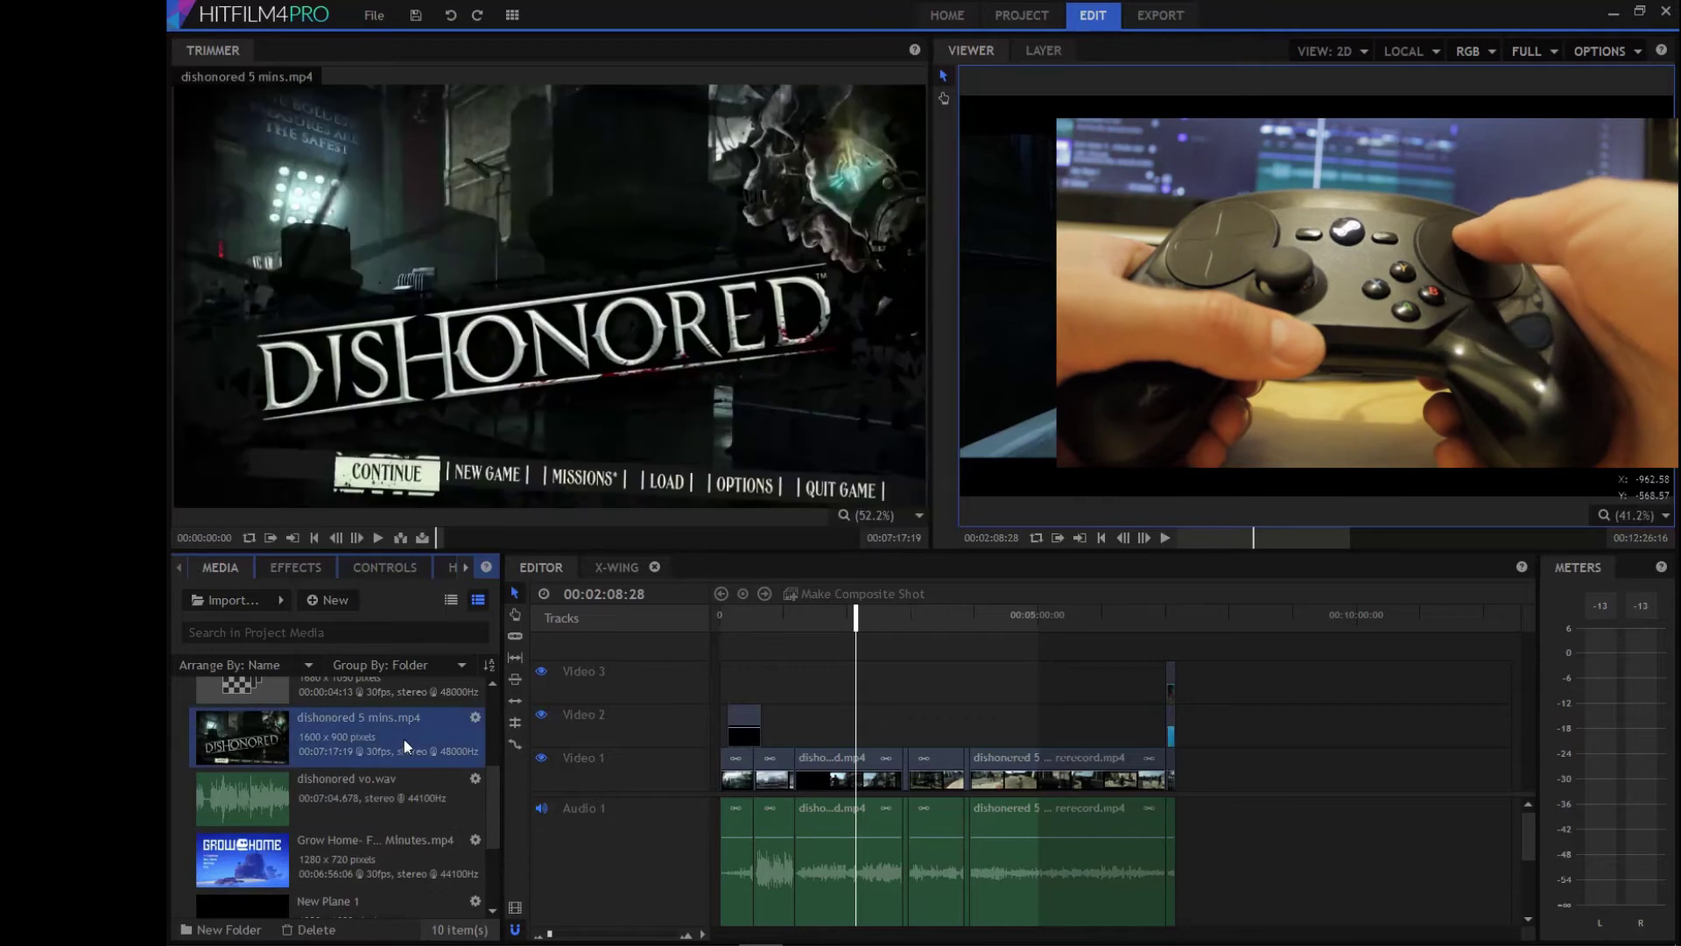
drag(517, 531, 609, 533)
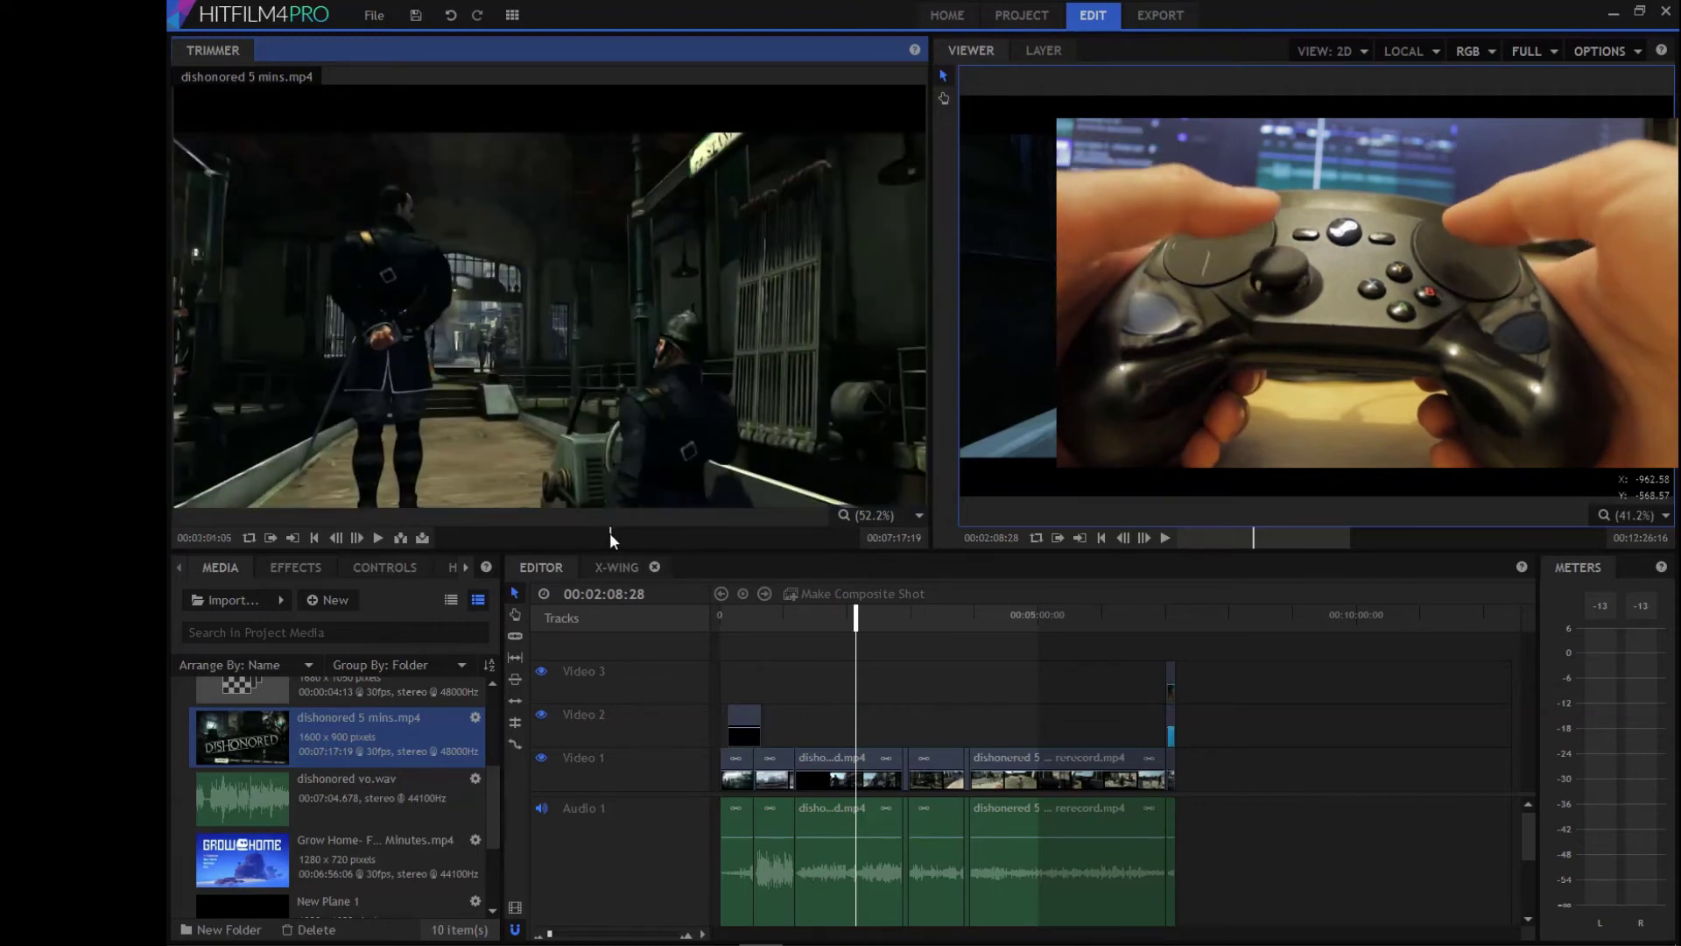
key(space)
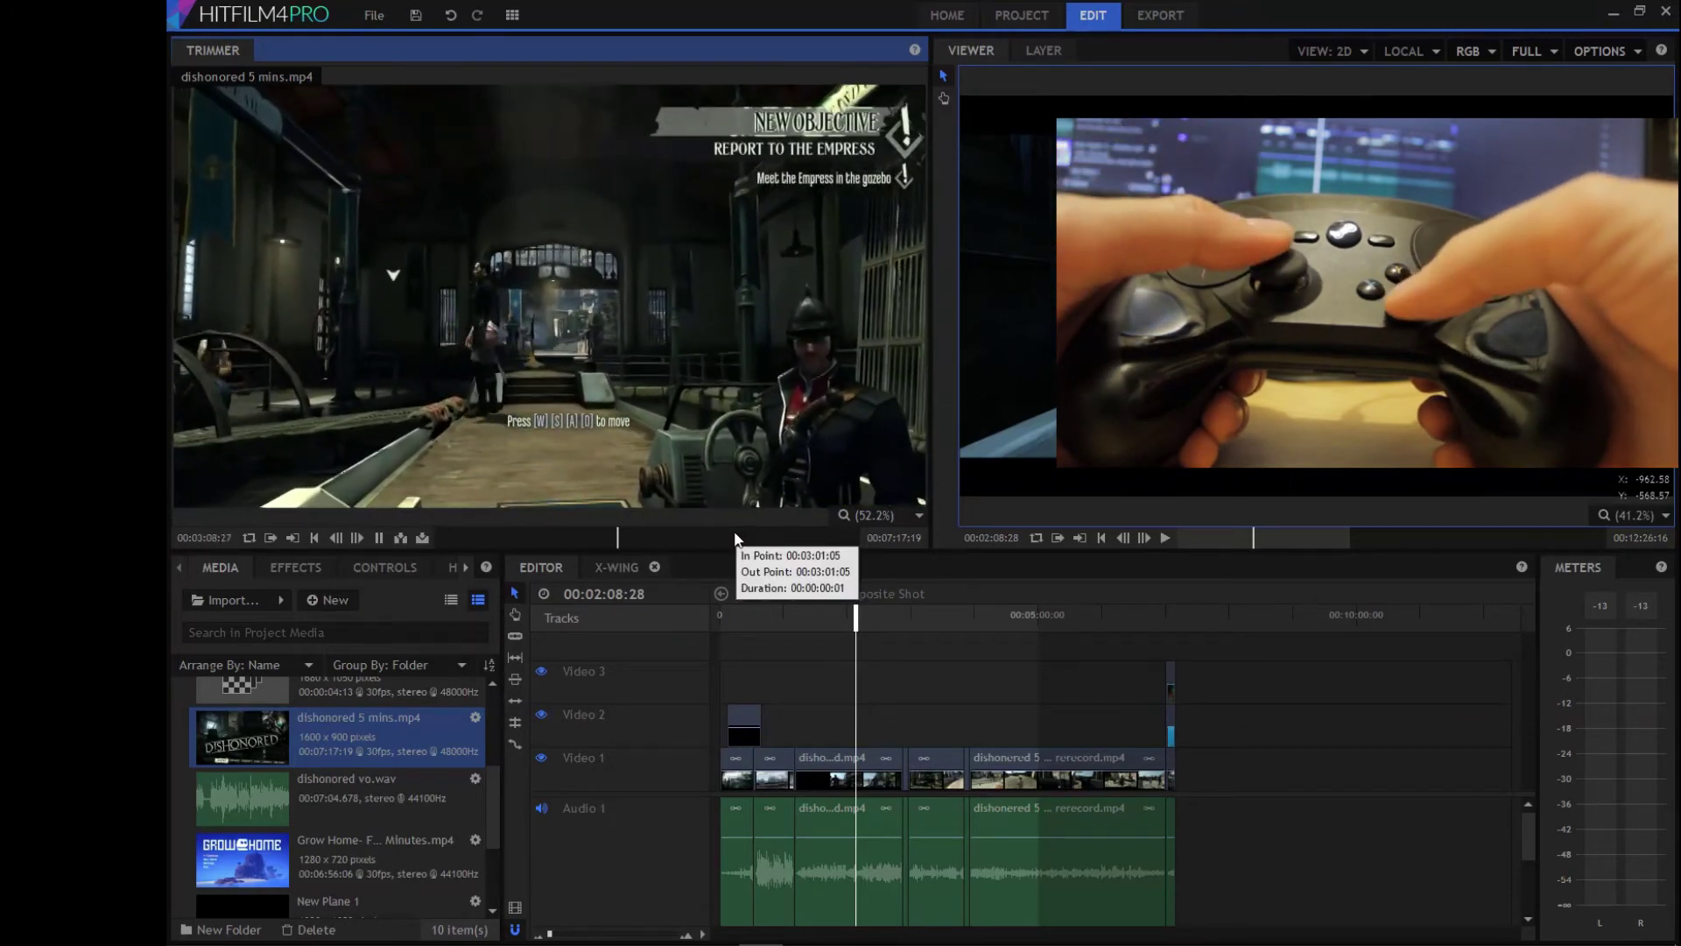
key(space)
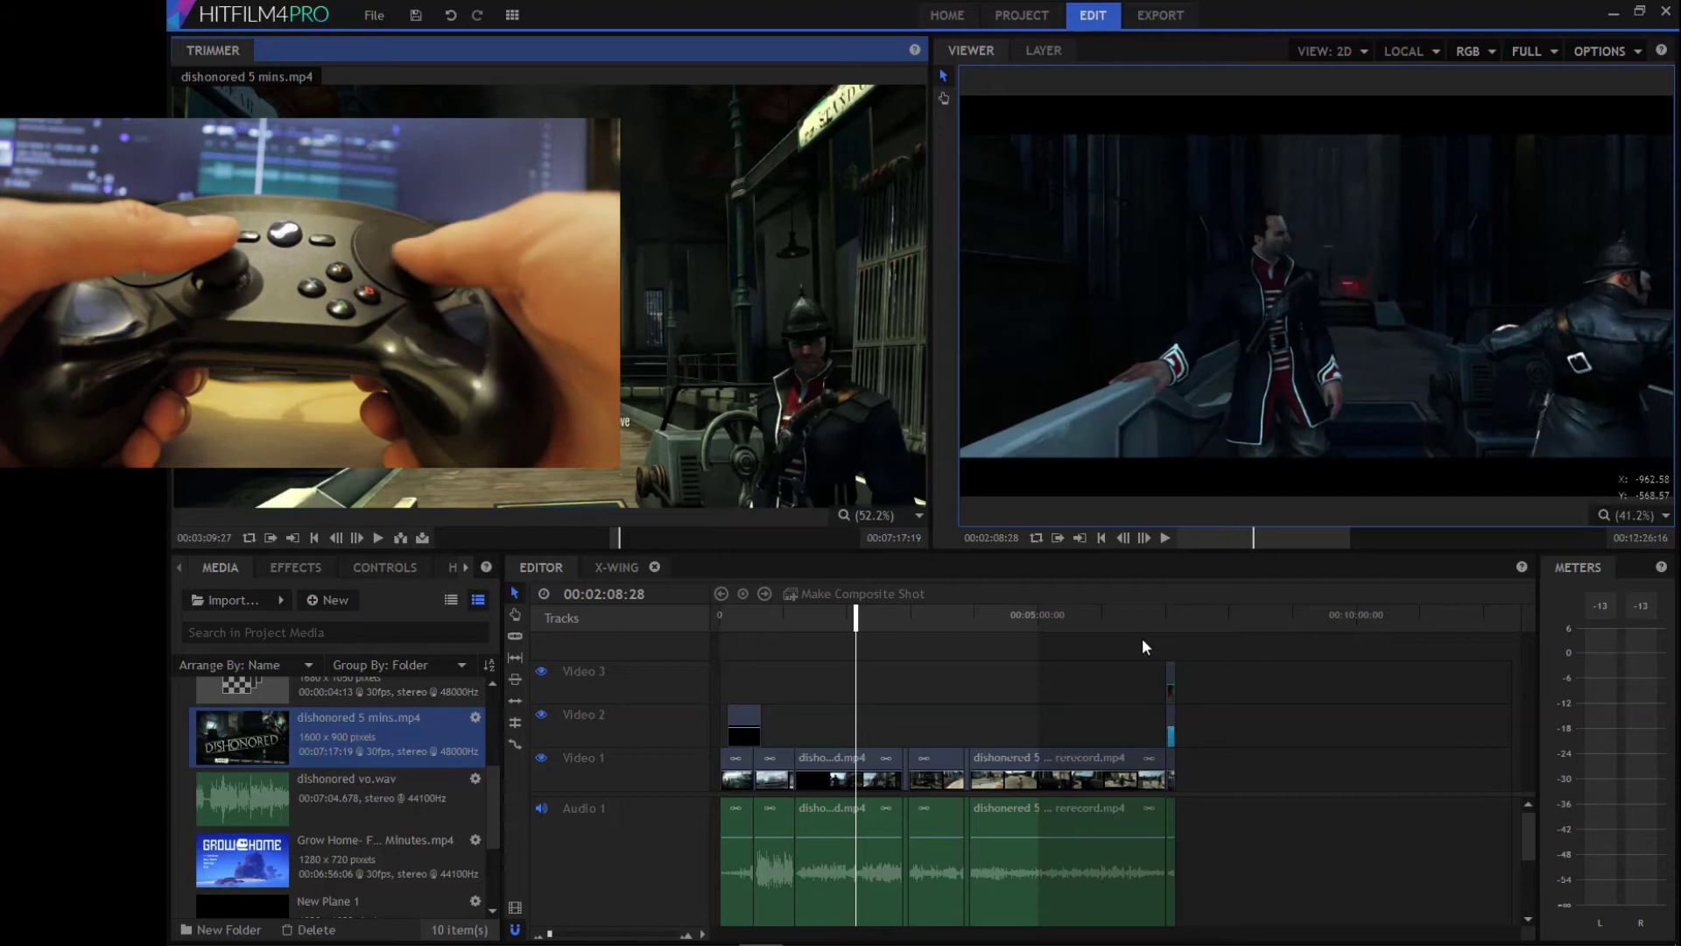
Insert the marked source clip at a clip edge near 00:04:03, pushing the rerecord clip later.
click(941, 664)
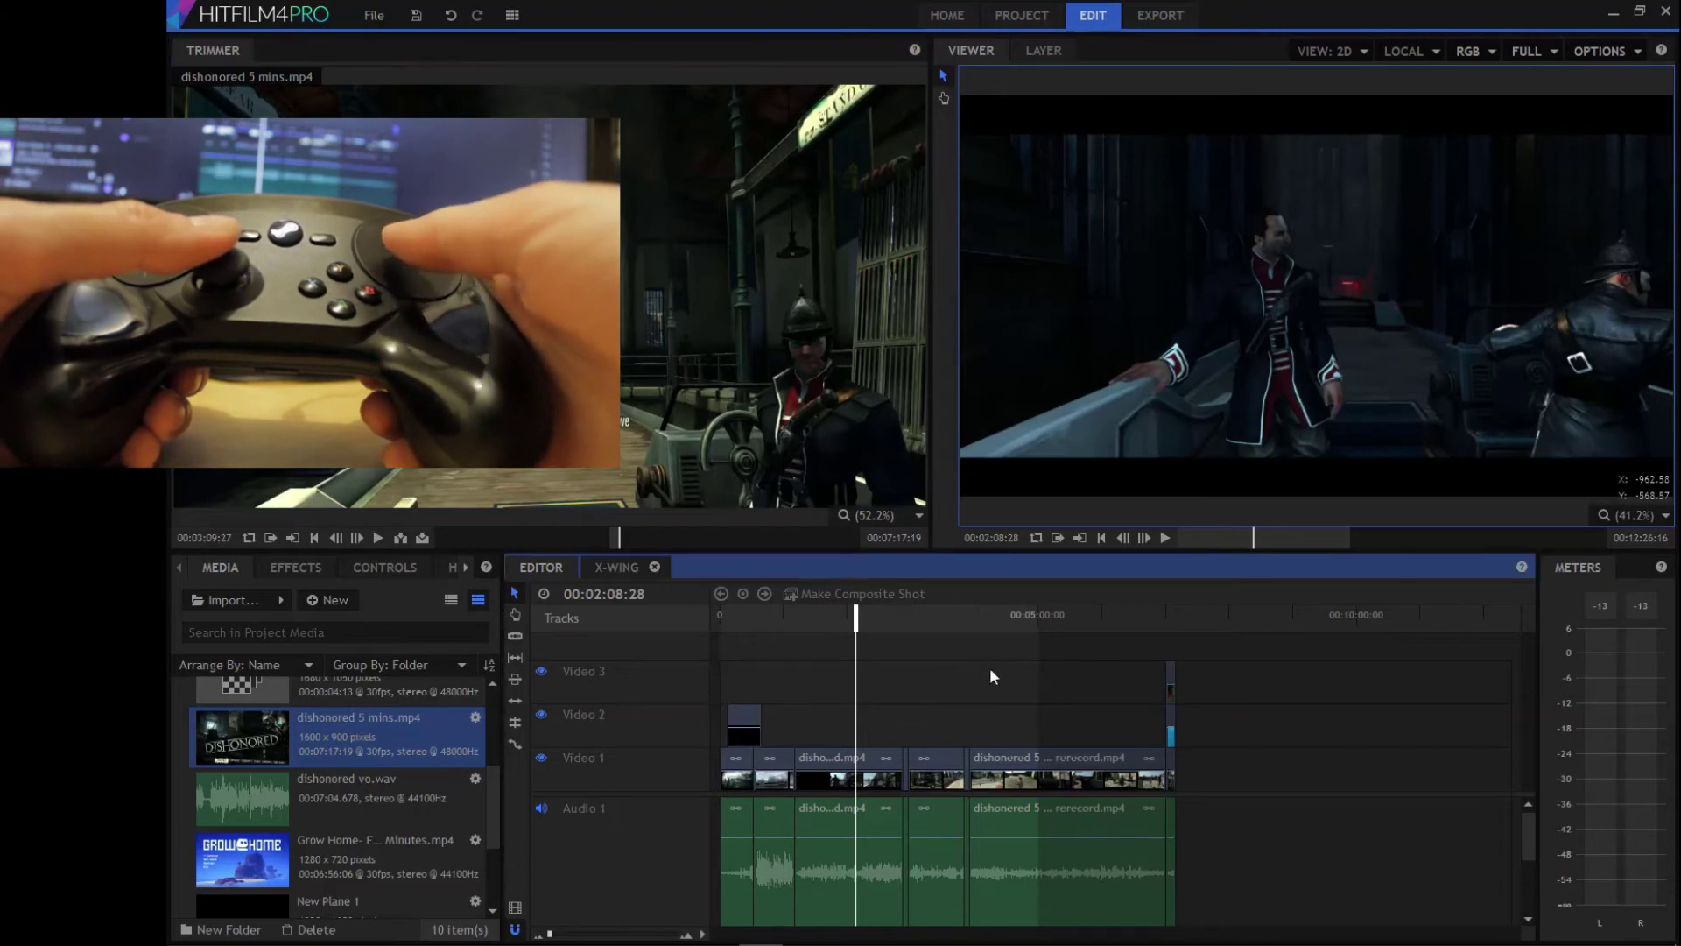
key(Right)
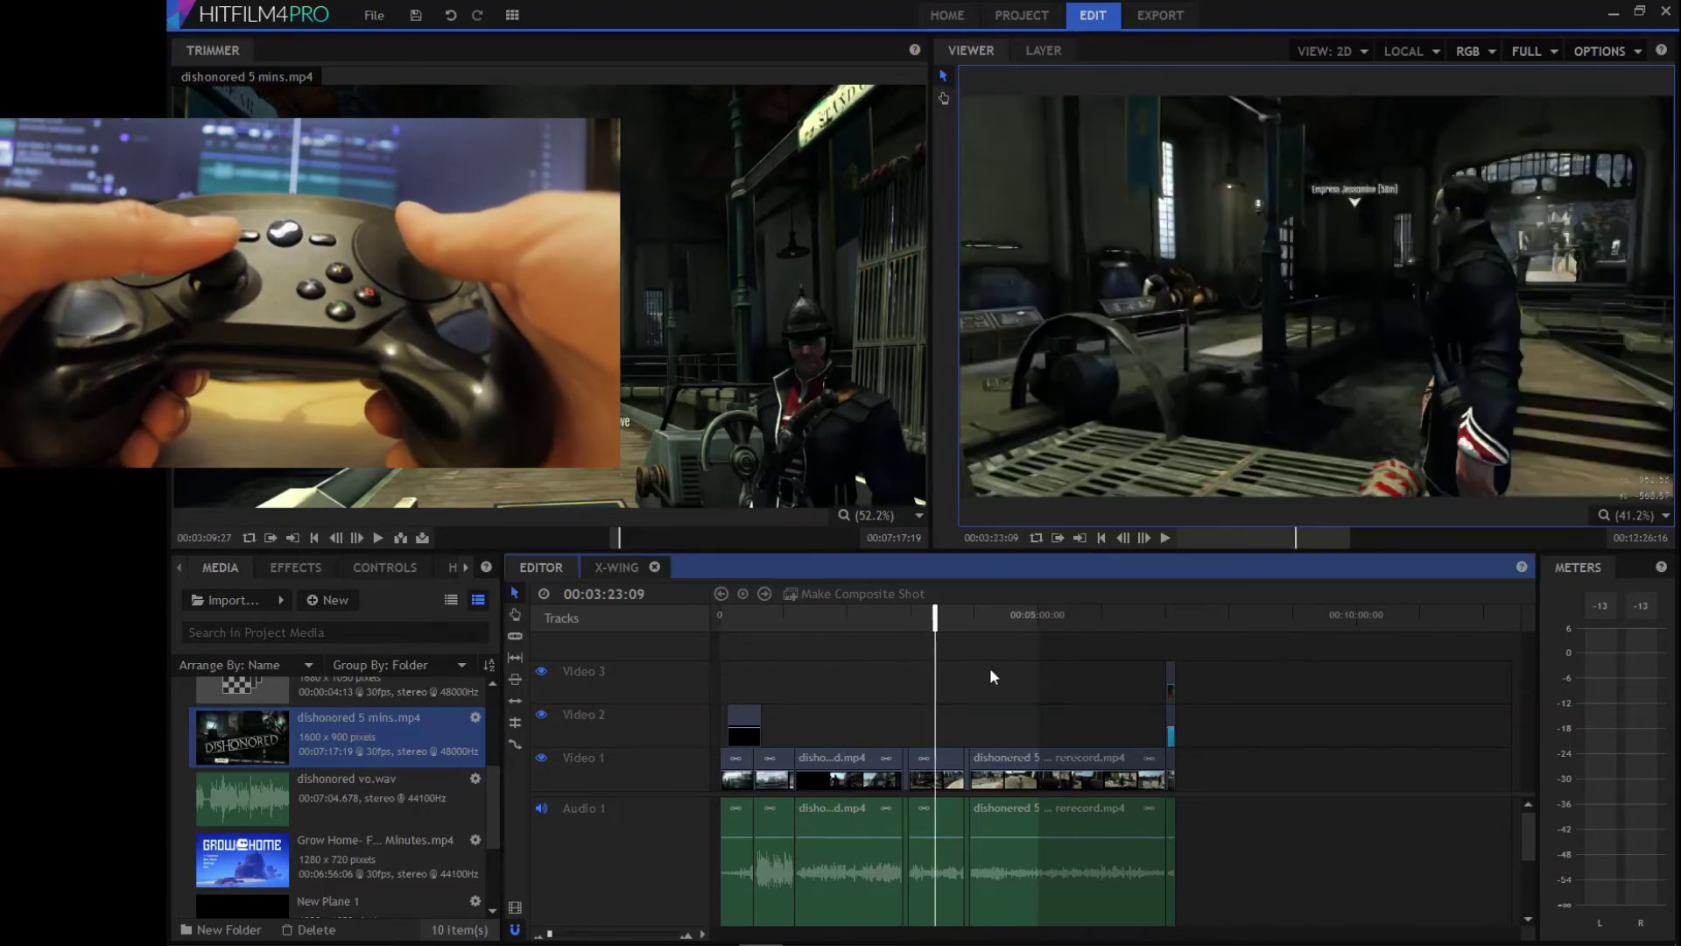
key(Page_Down)
key(Page_Down)
key(Page_Down)
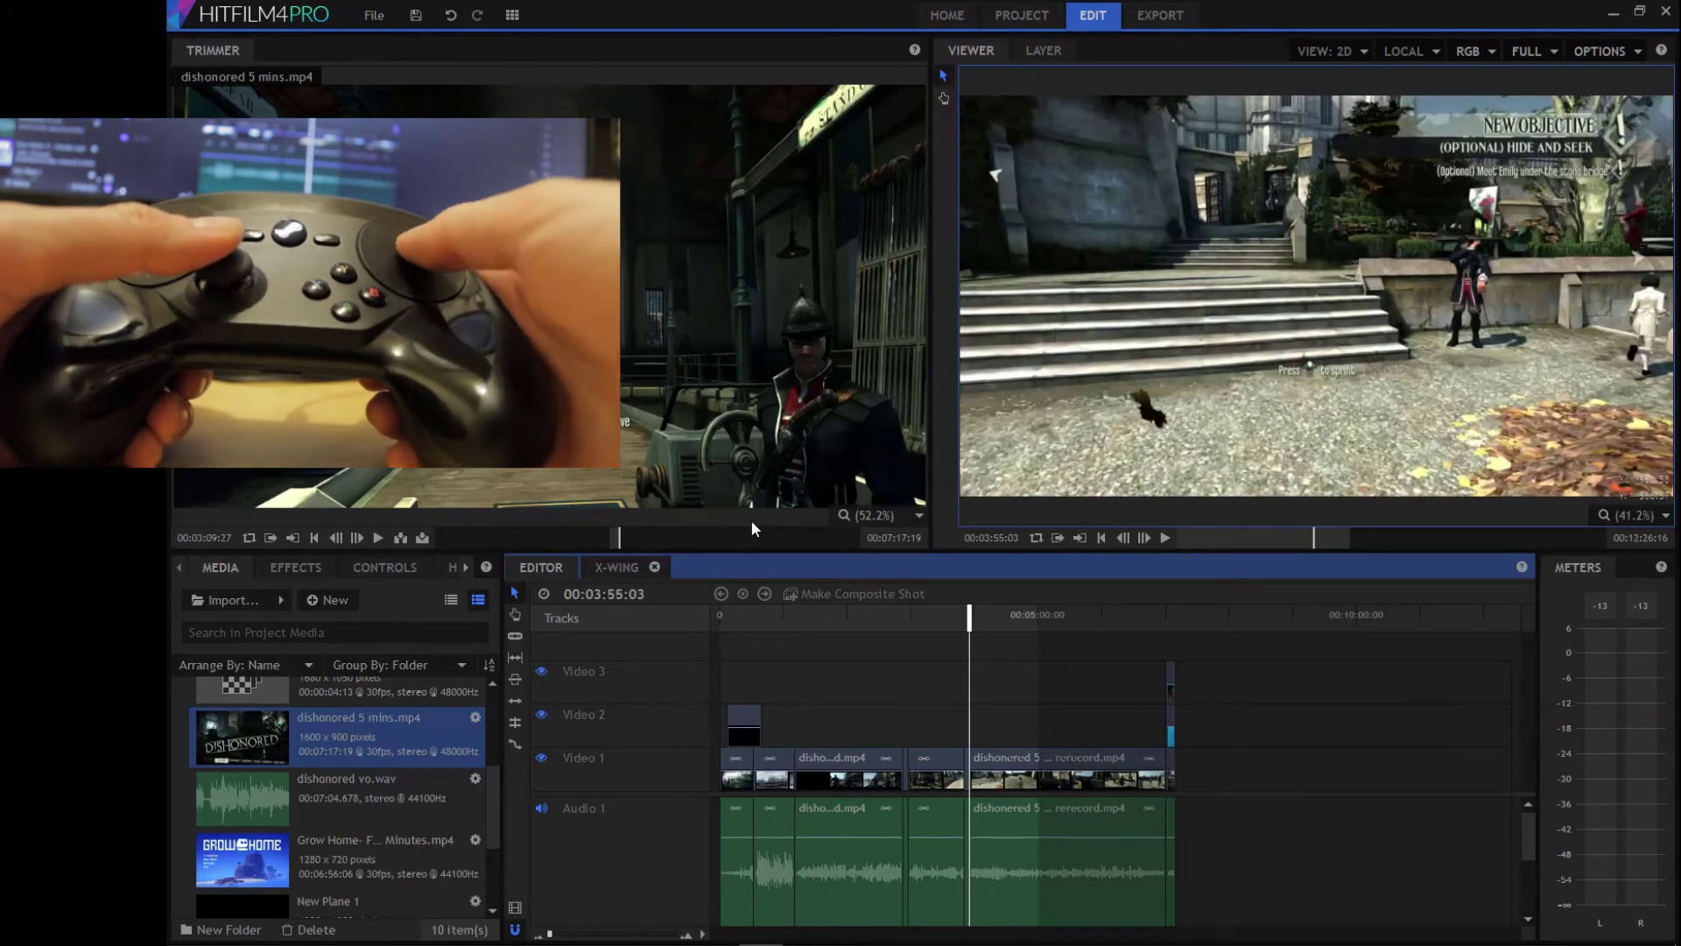
click(707, 481)
key(comma)
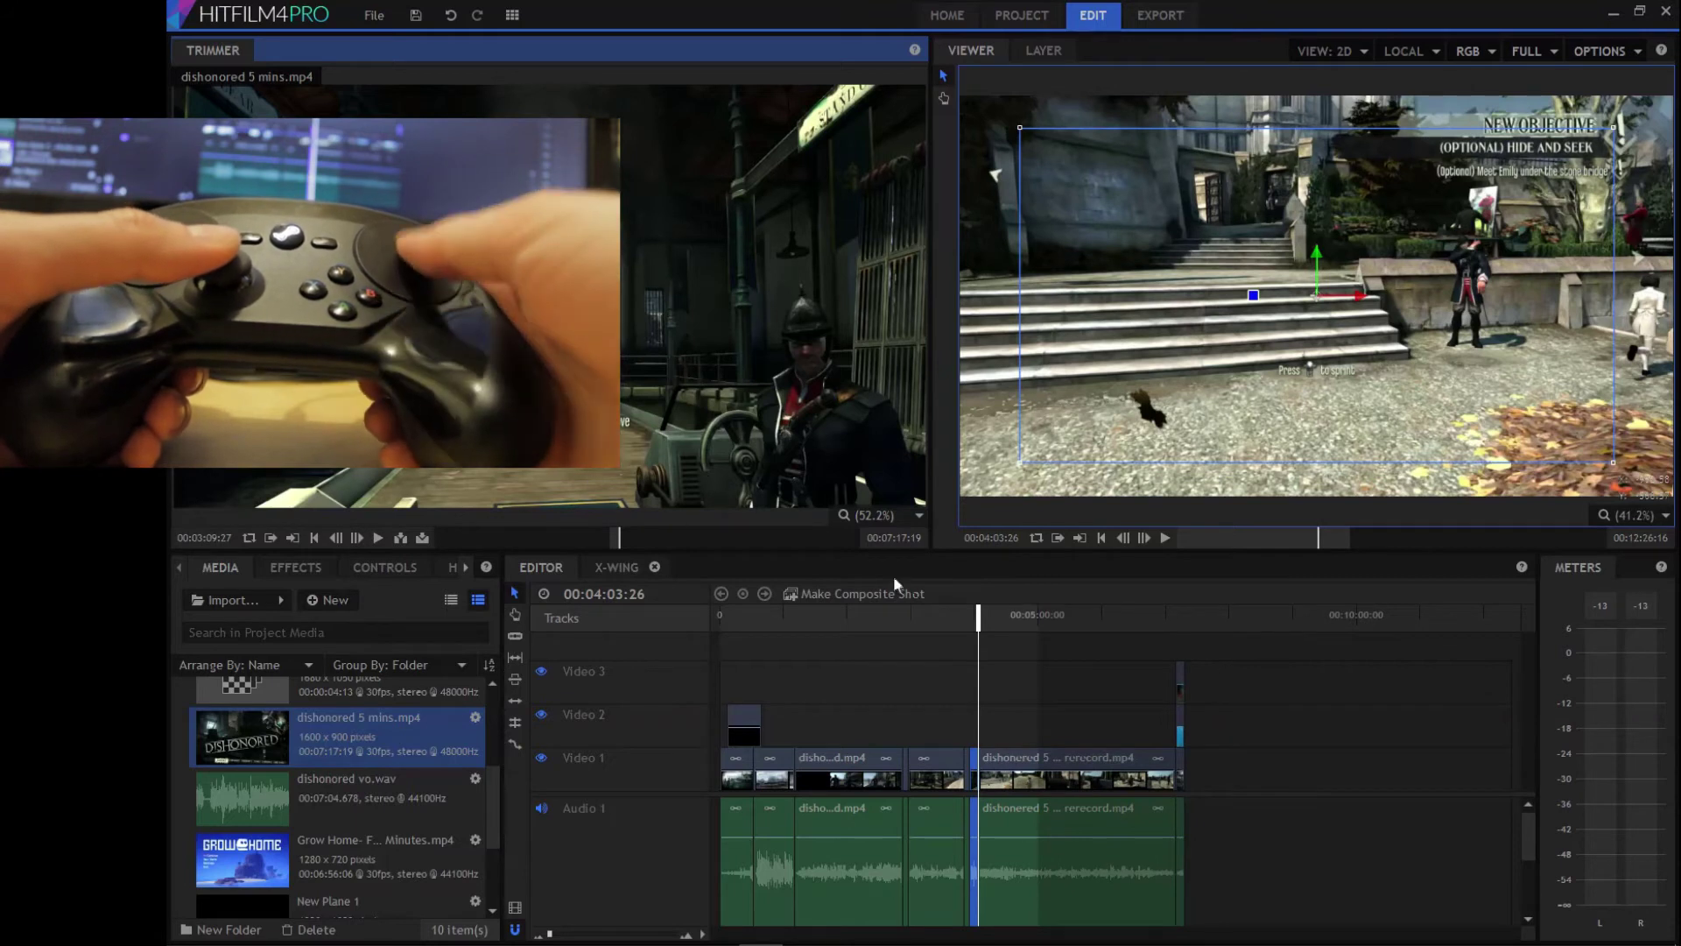
click(935, 614)
click(937, 680)
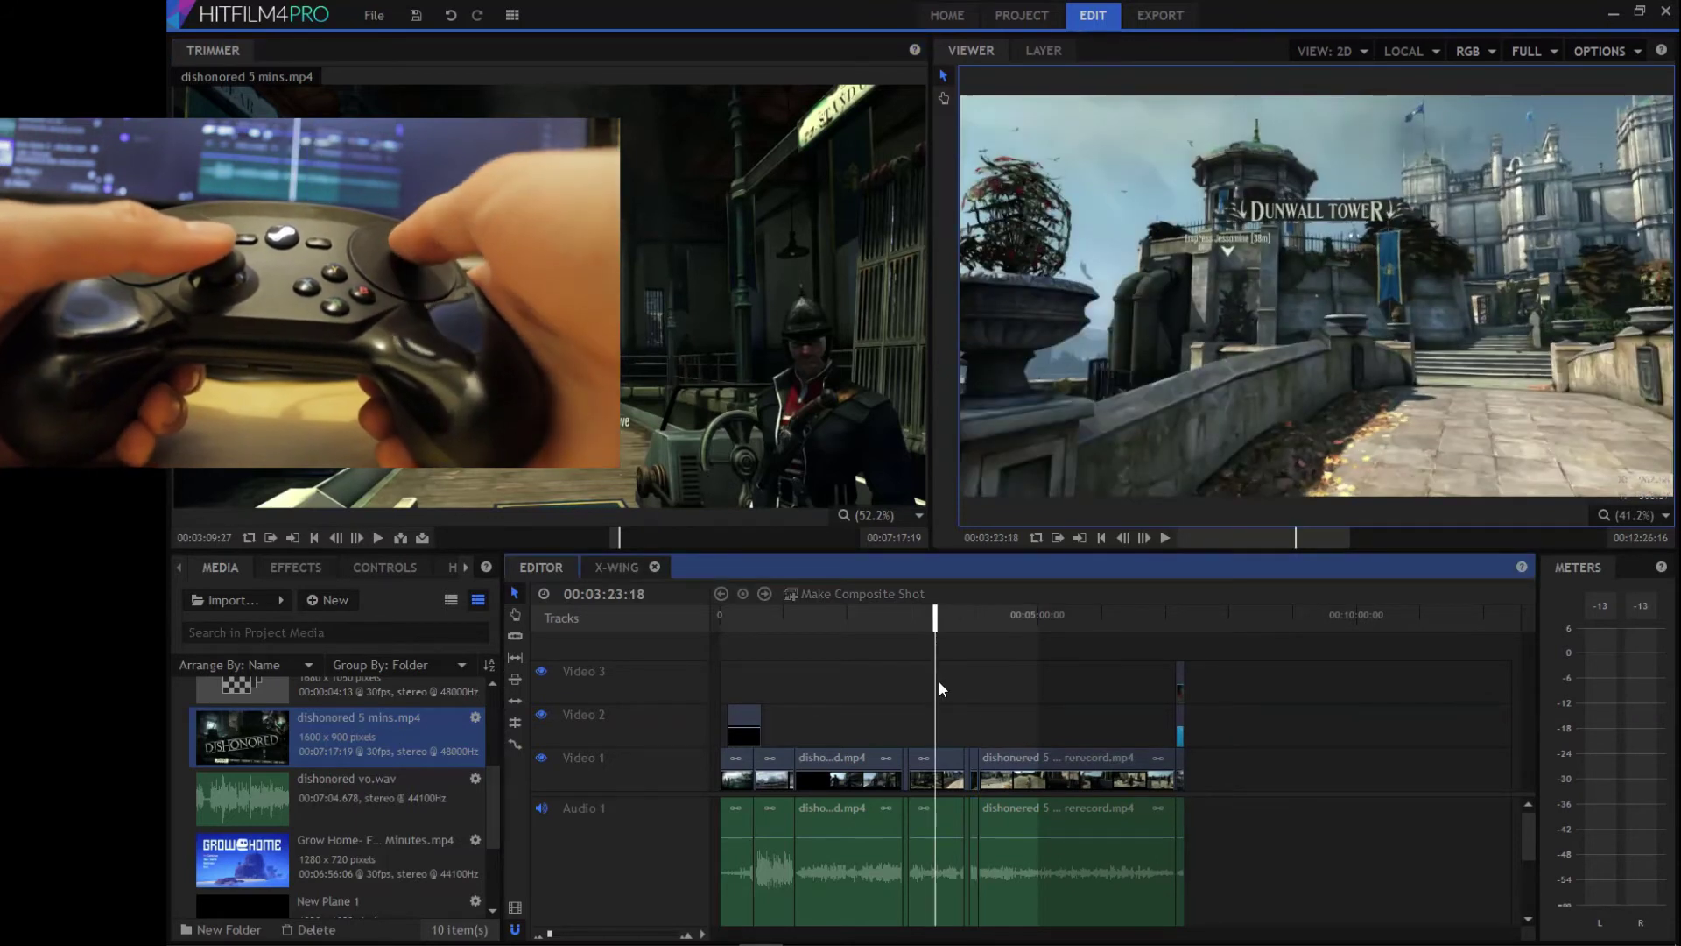
Paste a copy of the short Video 1 clip at 00:07:25:11, redoing the stray paste.
click(926, 759)
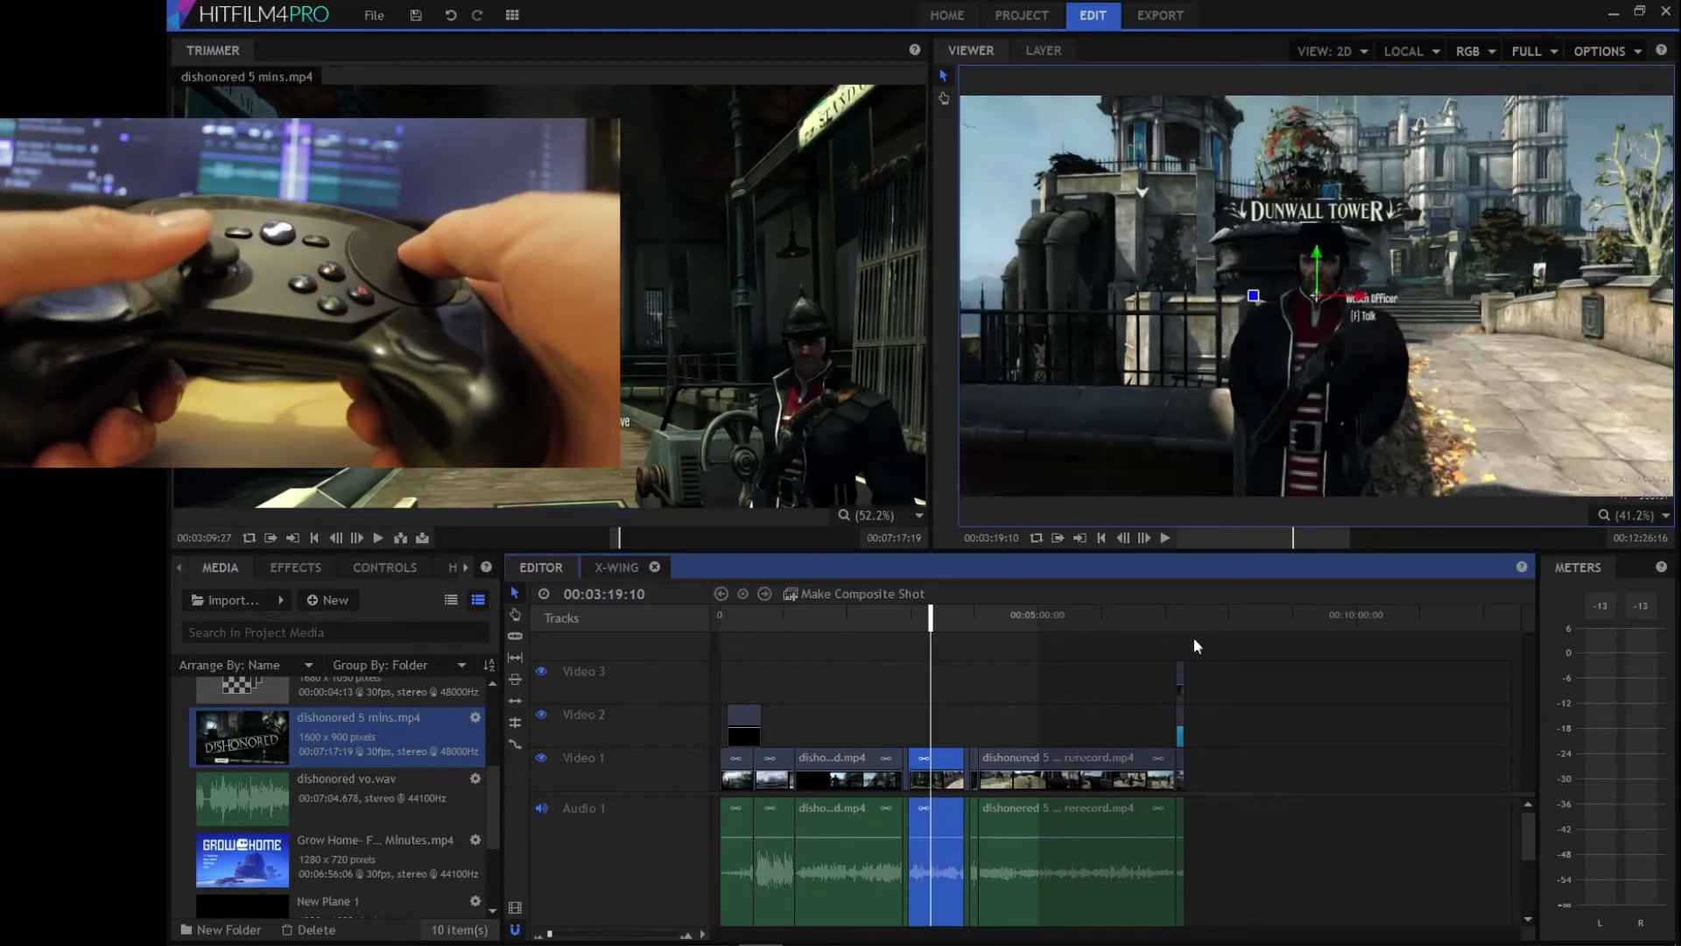
click(1195, 618)
key(ctrl+v)
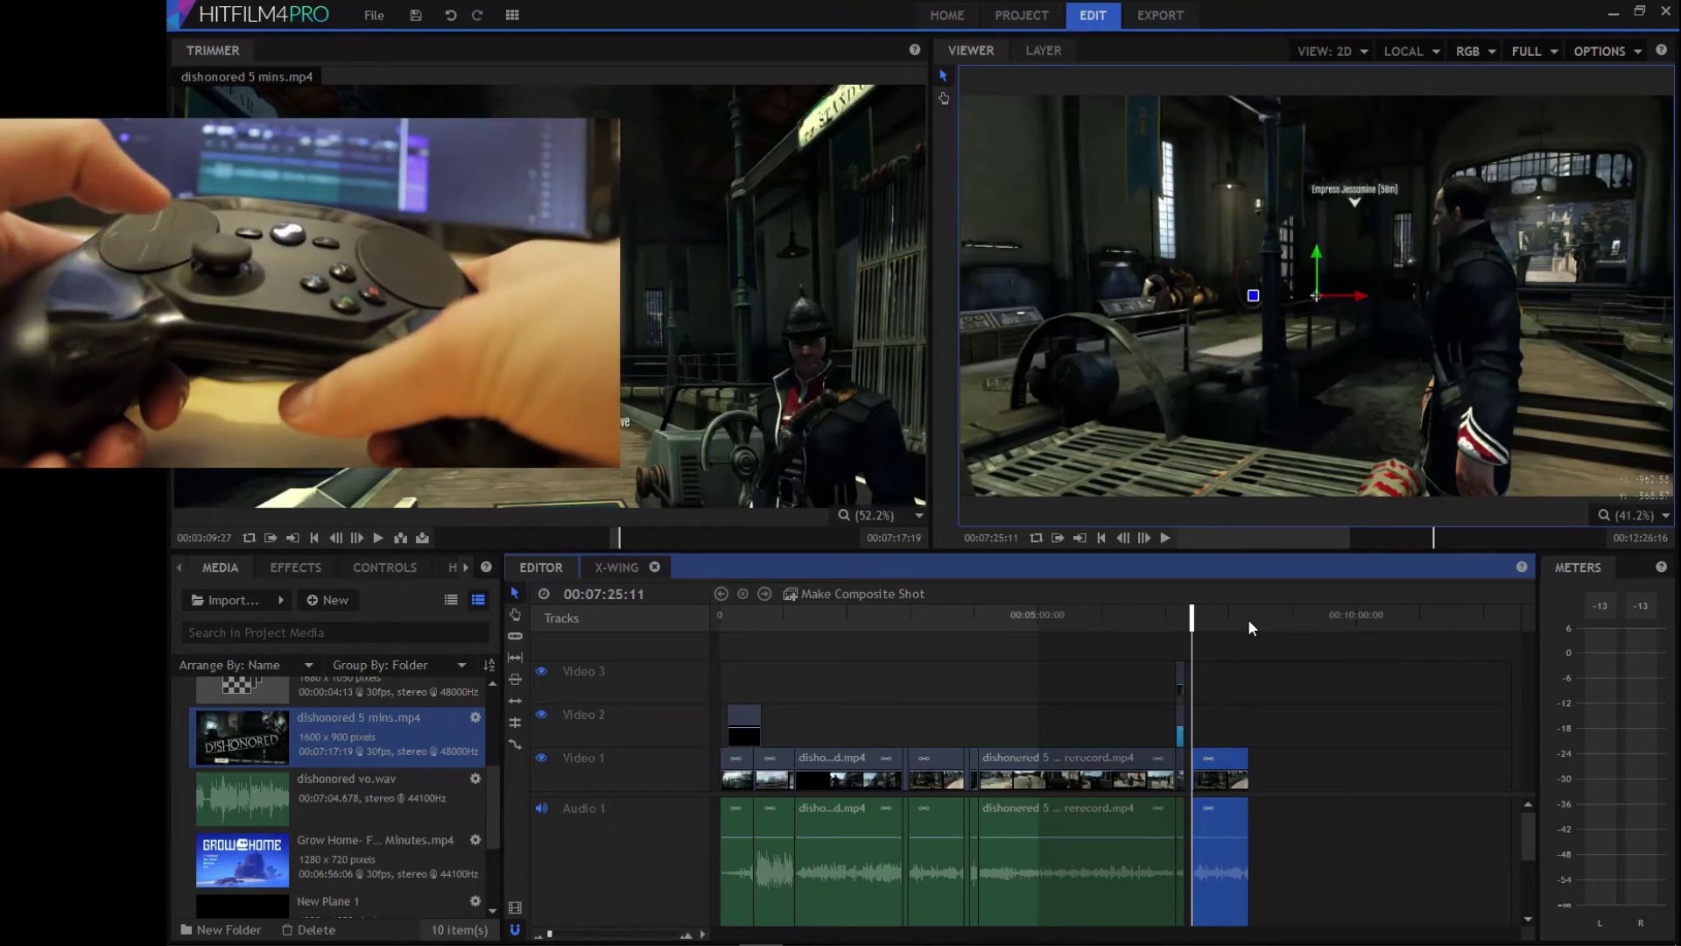
key(Delete)
key(ctrl+z)
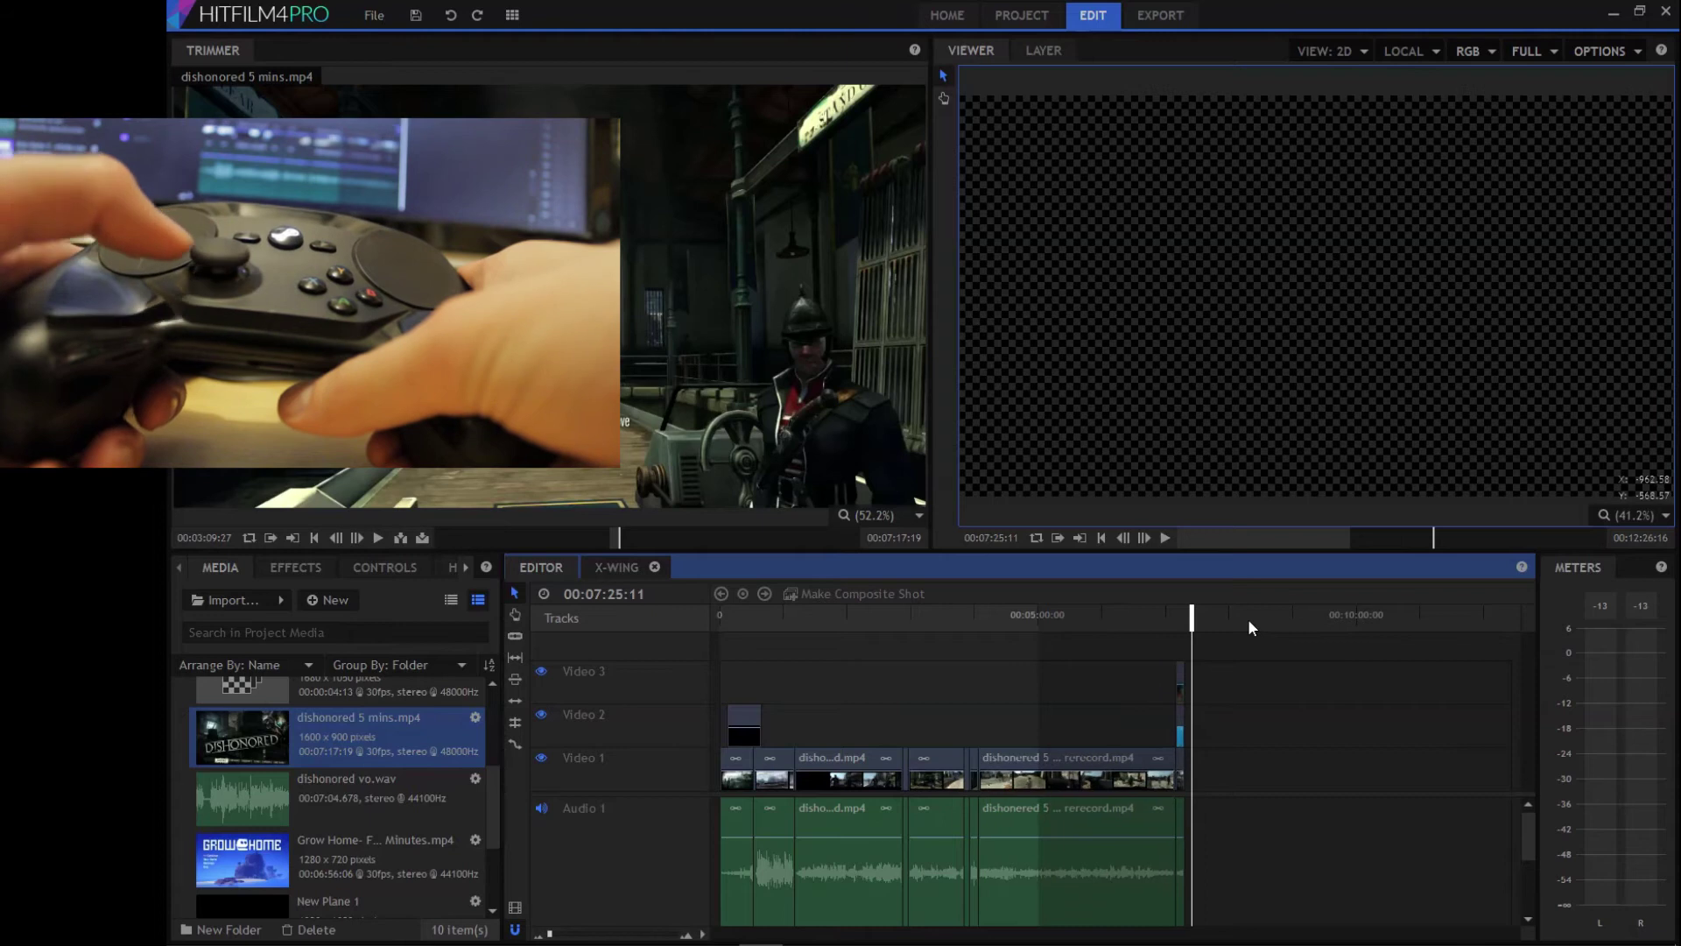
key(ctrl+v)
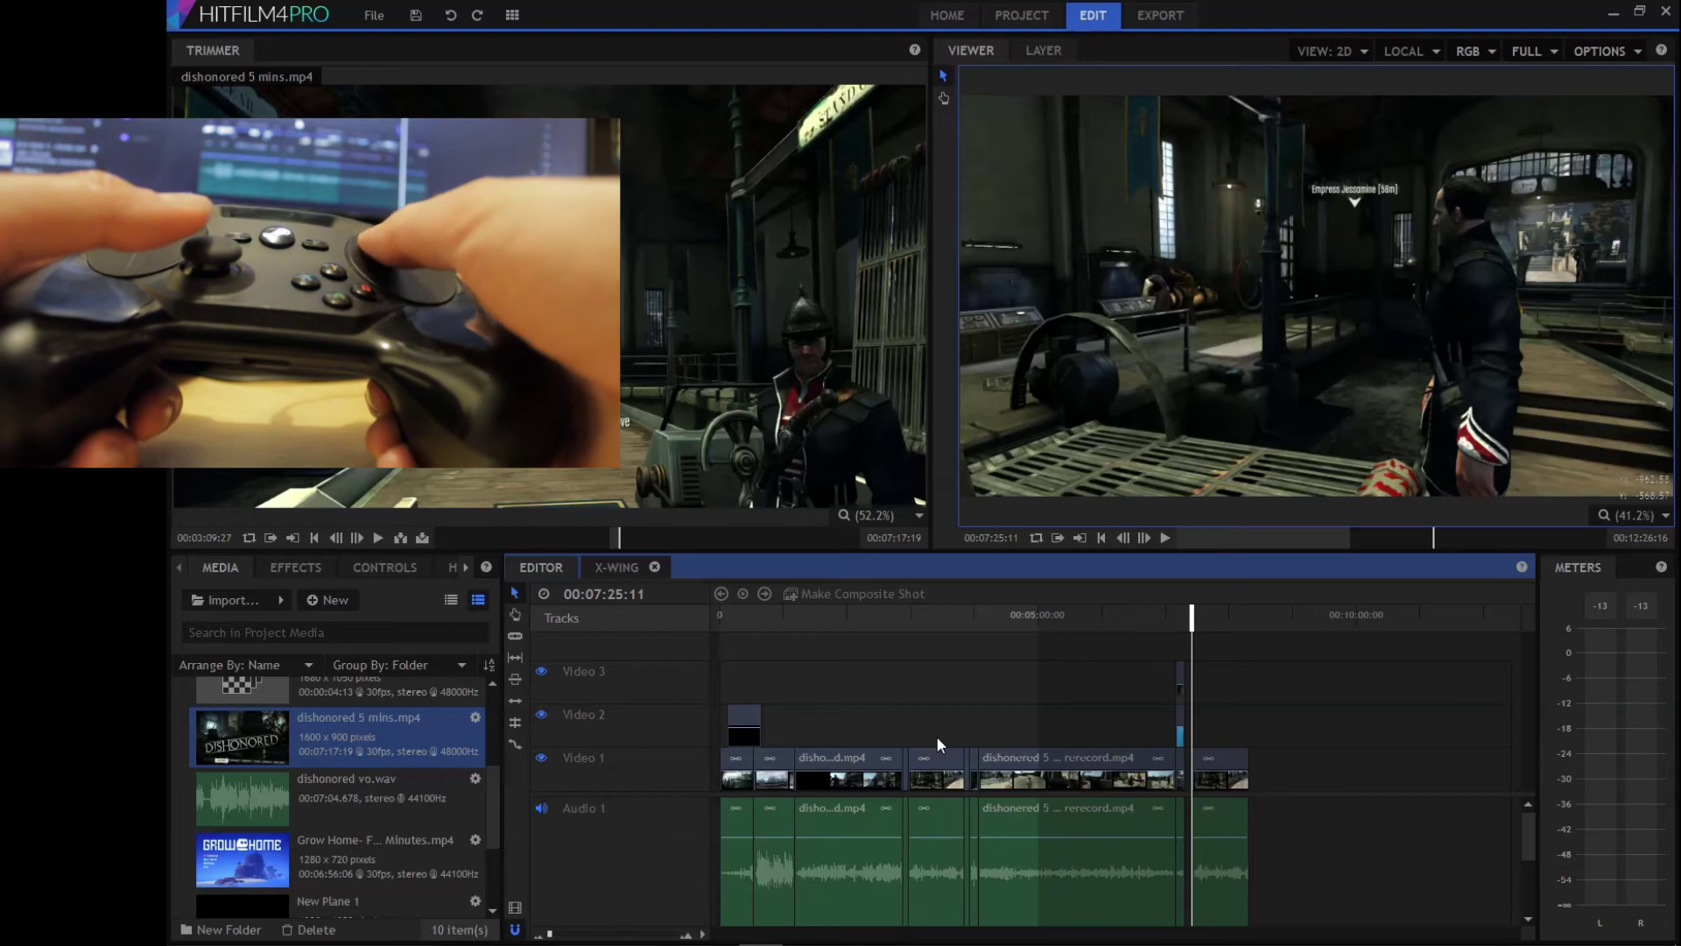
key(c)
key(y)
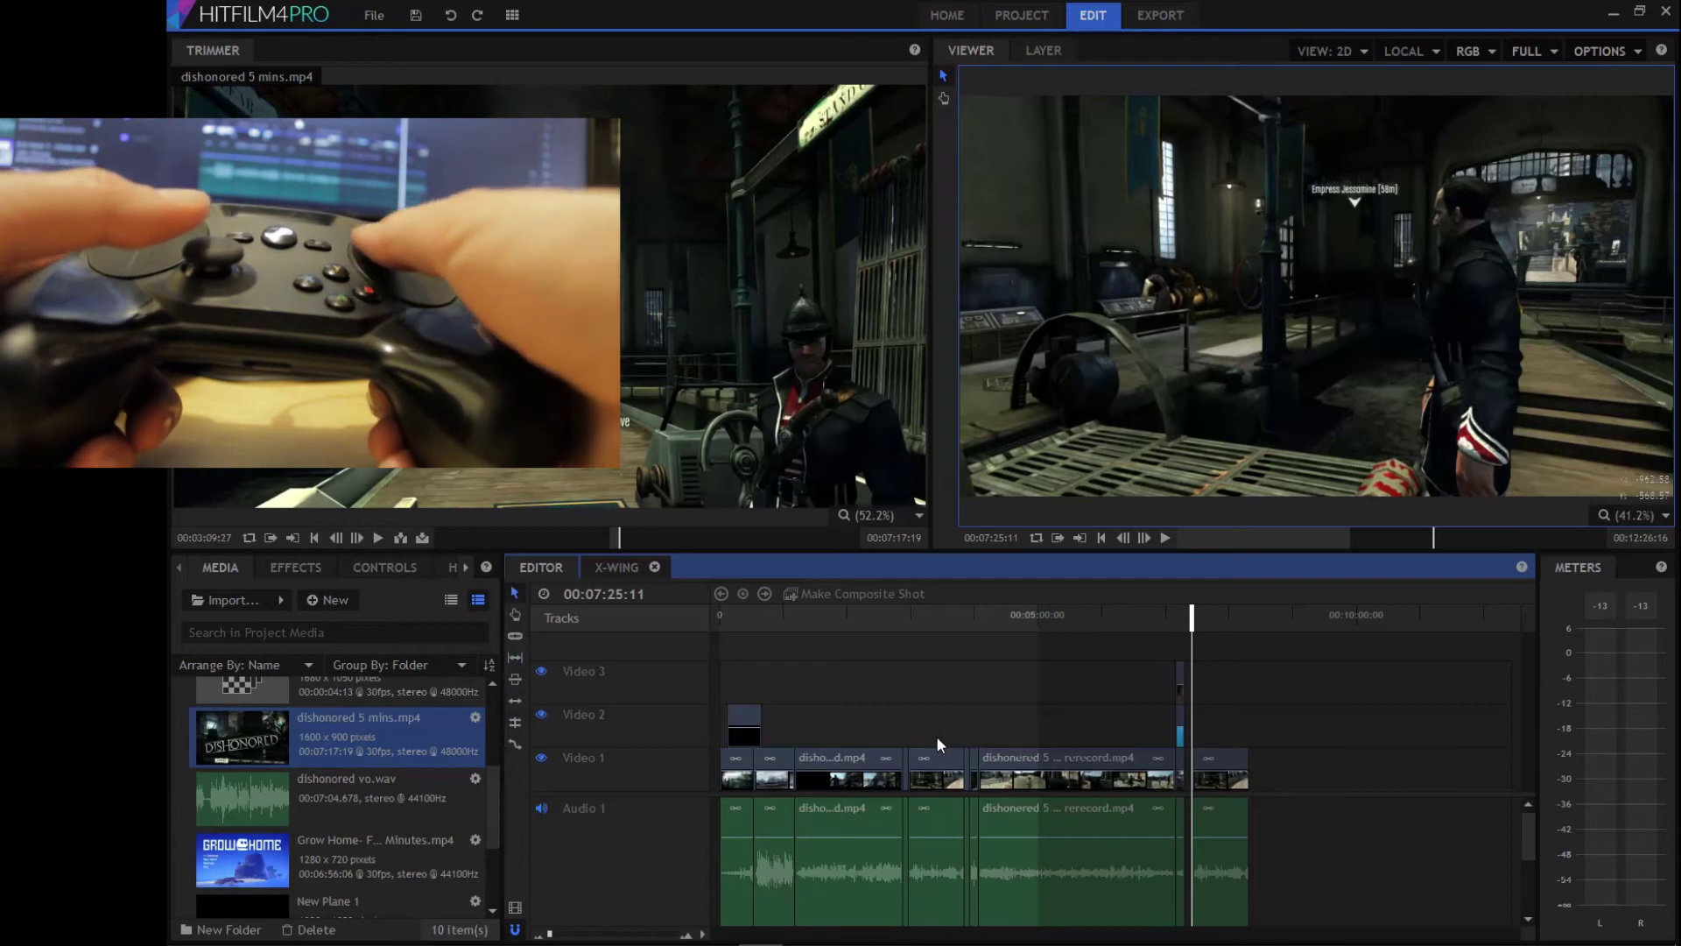
key(n)
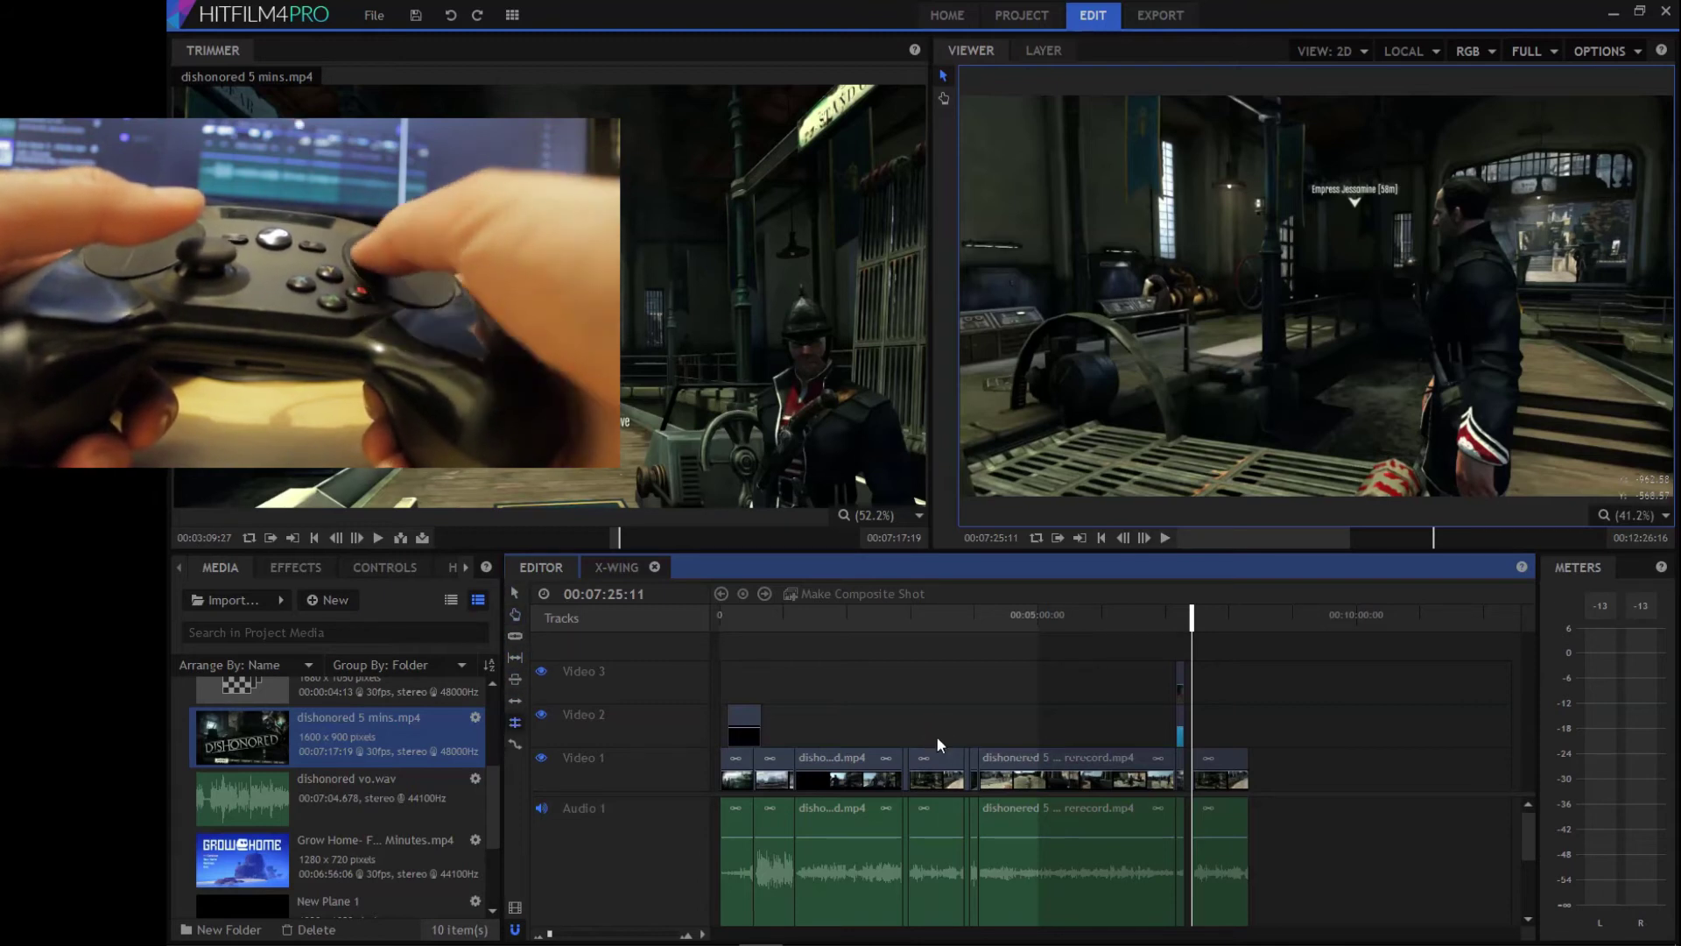
key(c)
key(b)
key(h)
key(u)
key(u)
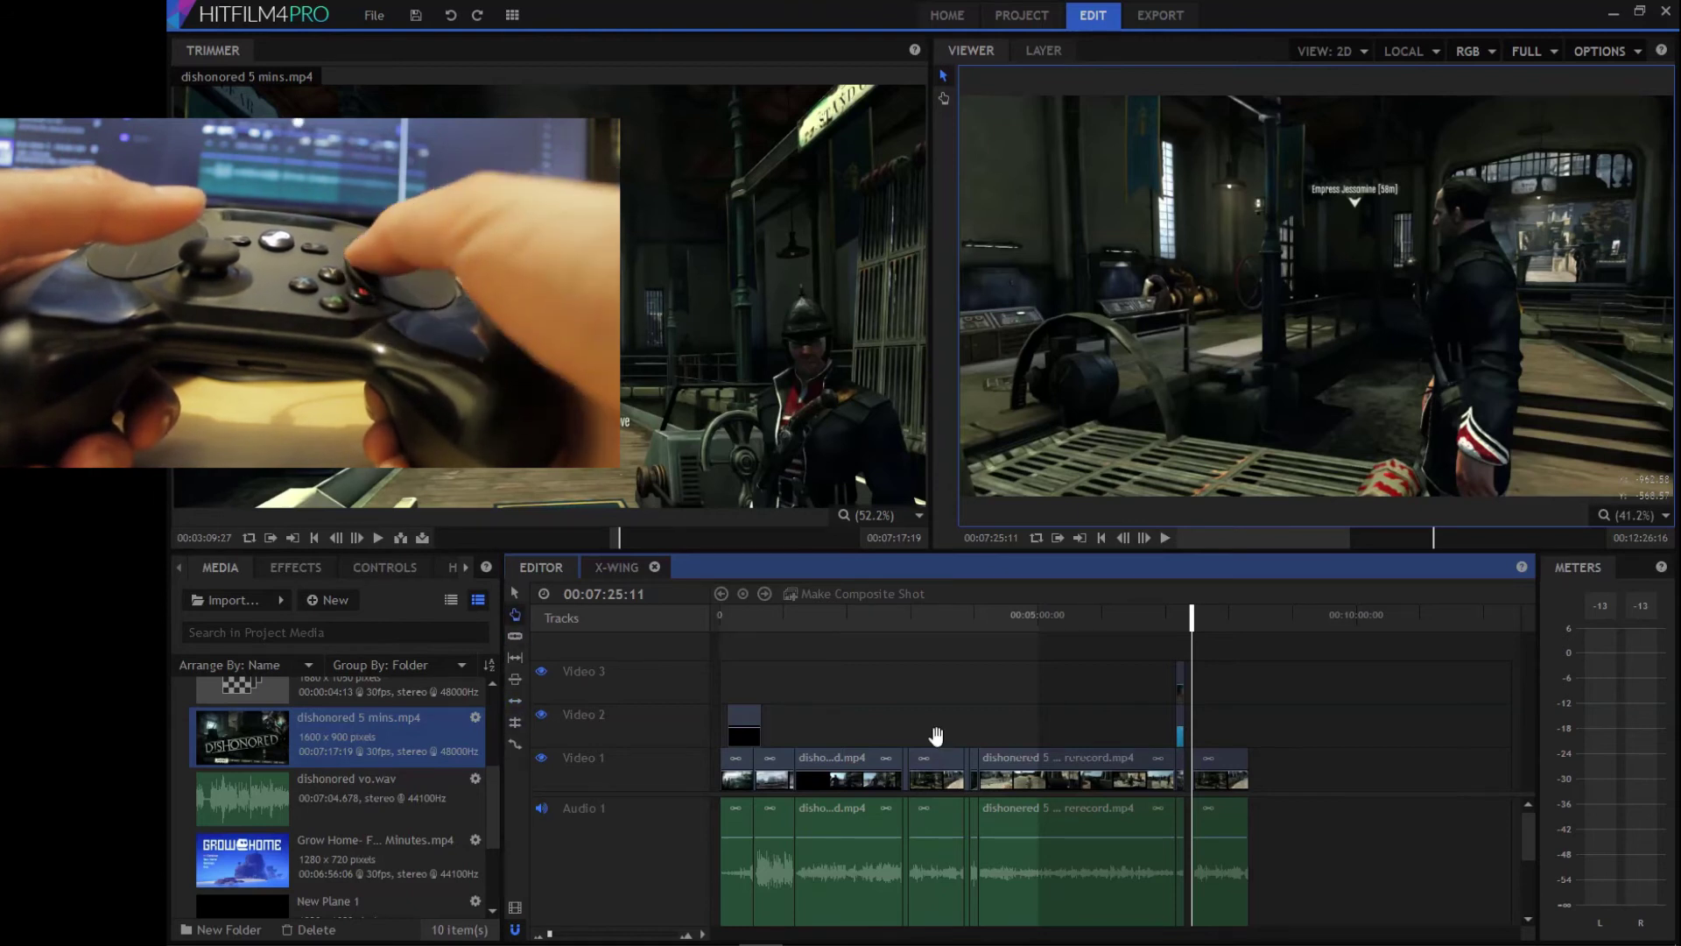
key(u)
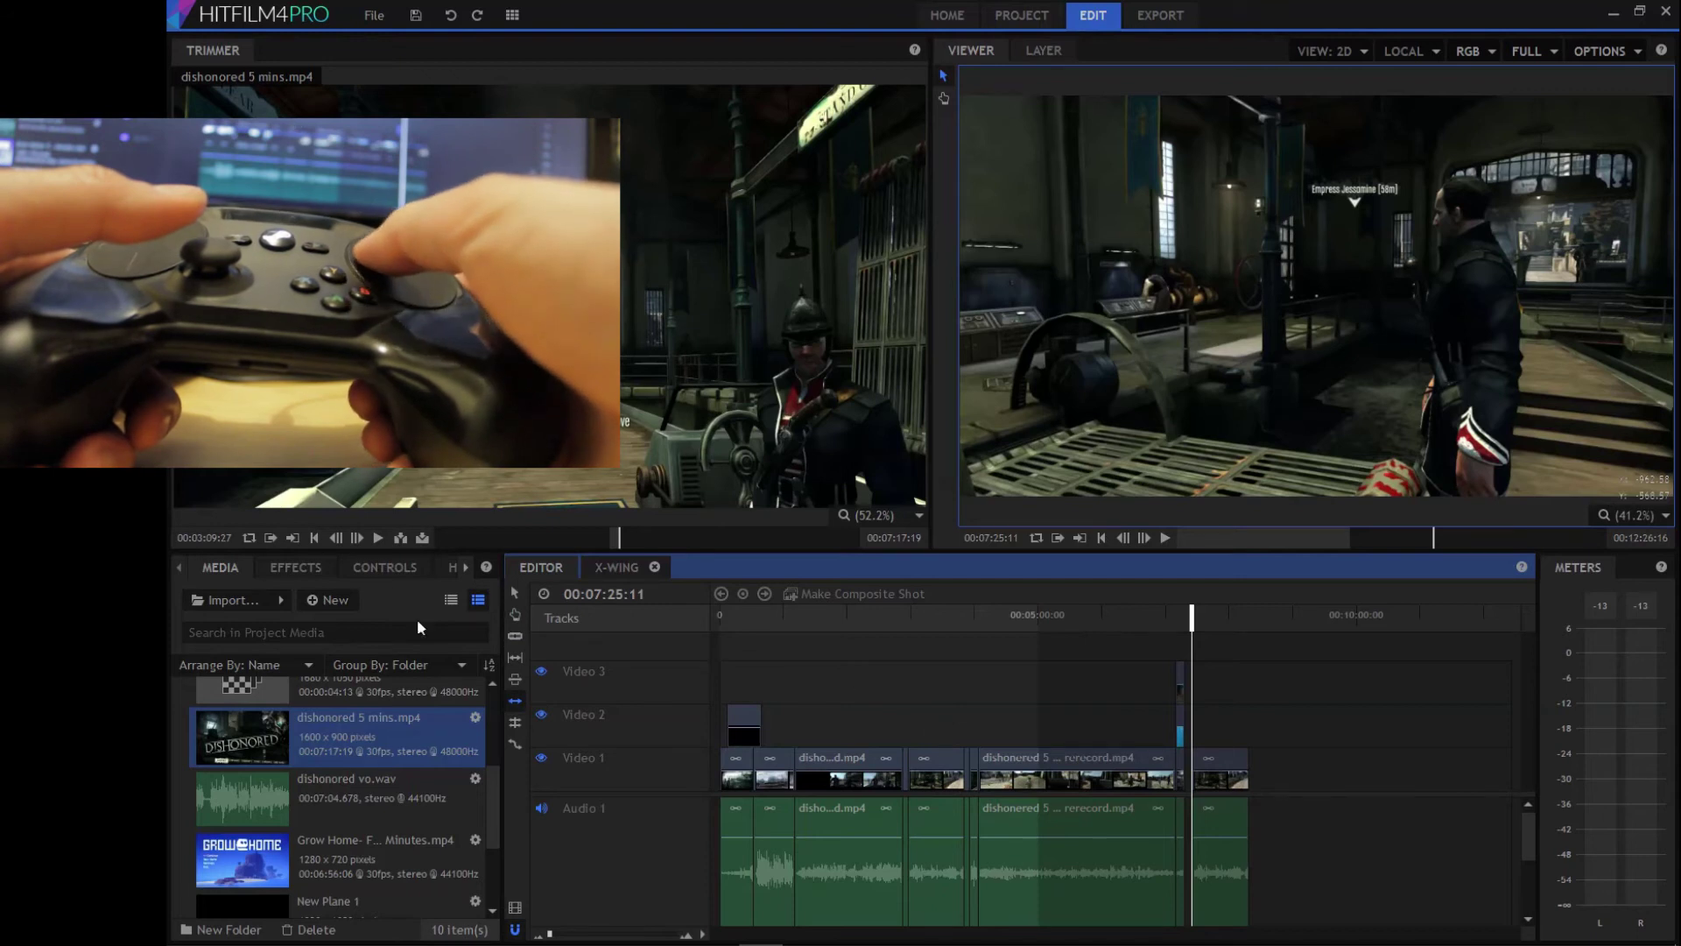
key(h)
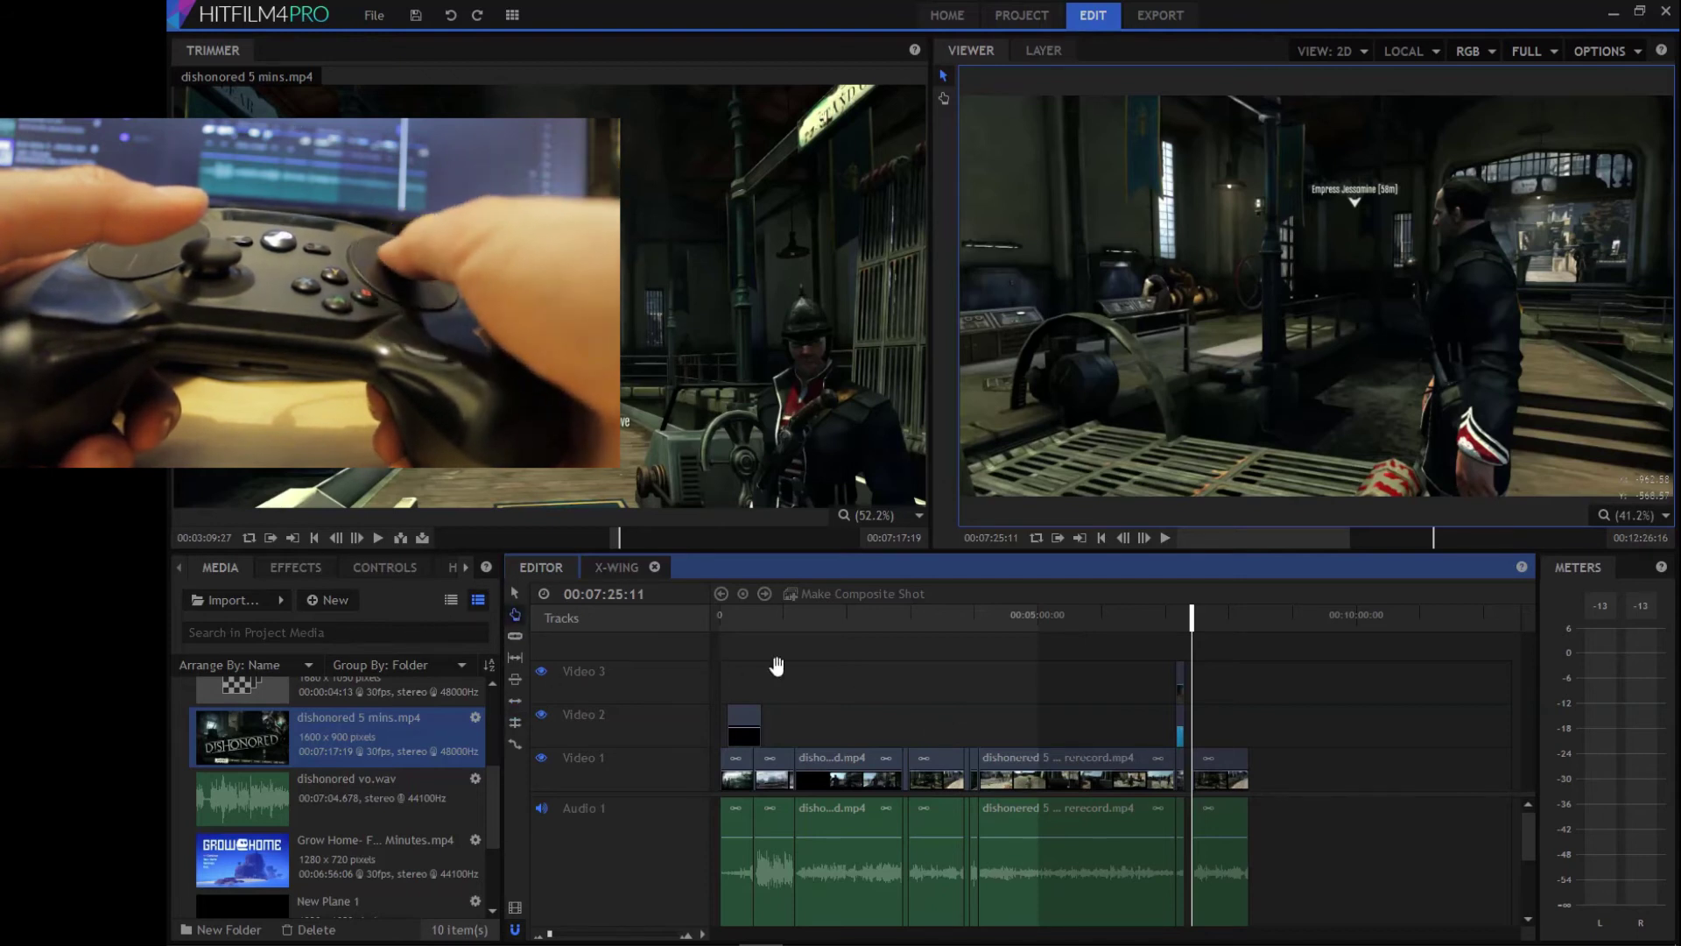
key(n)
key(b)
key(n)
key(c)
key(y)
key(b)
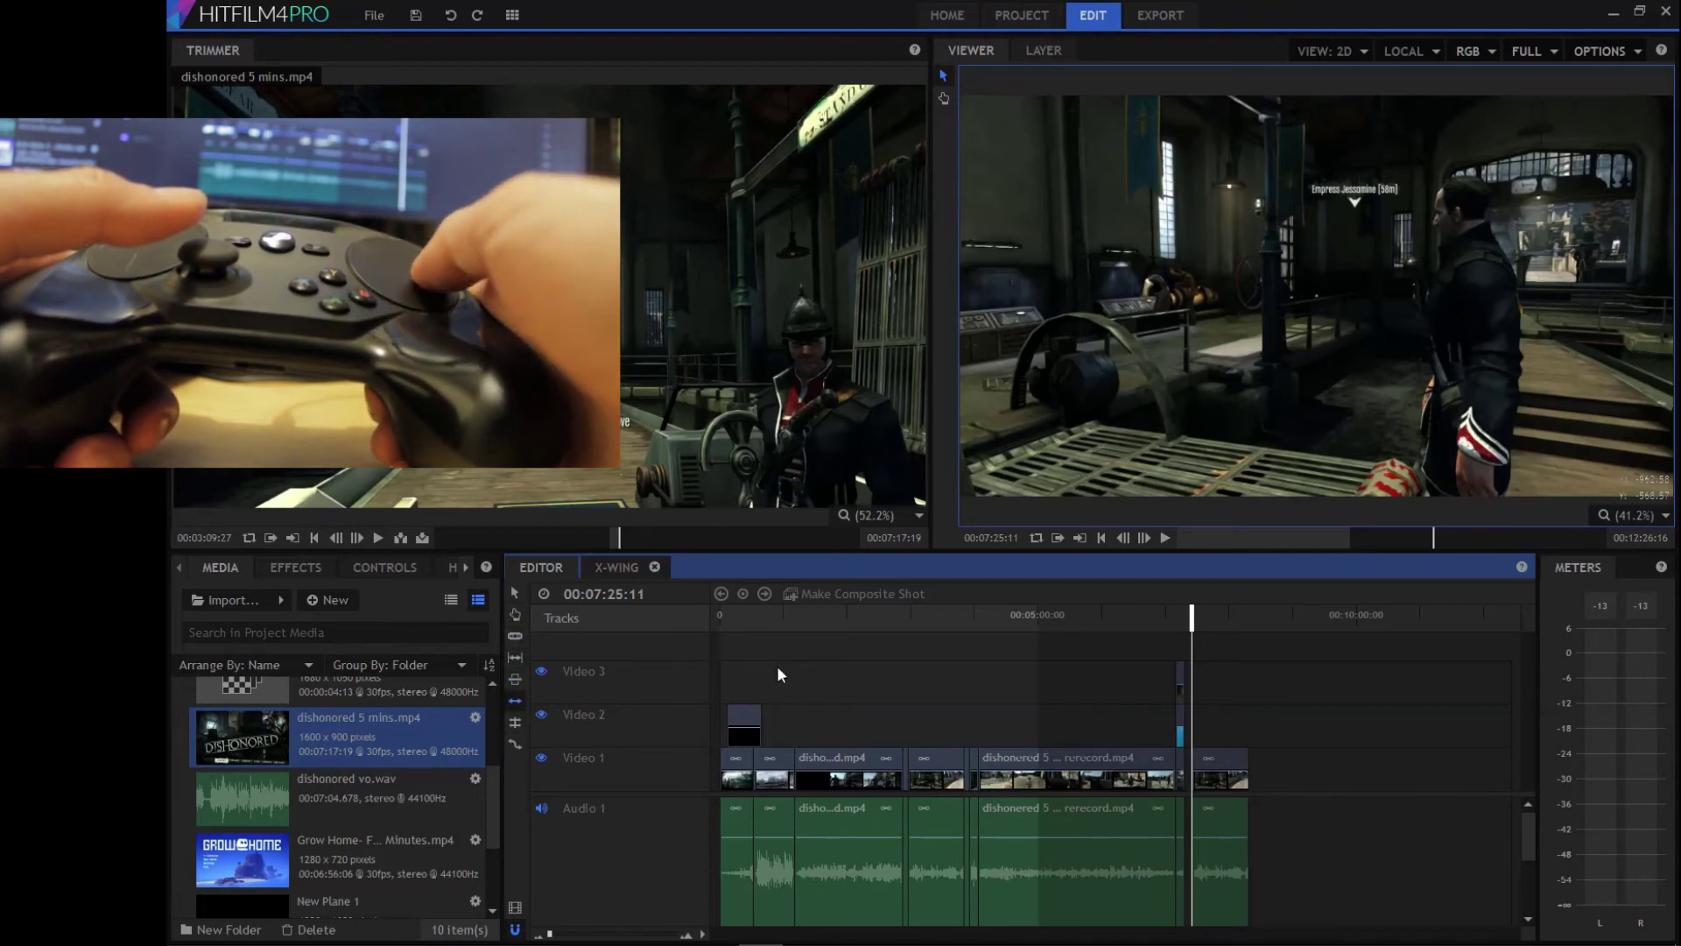
key(y)
key(c)
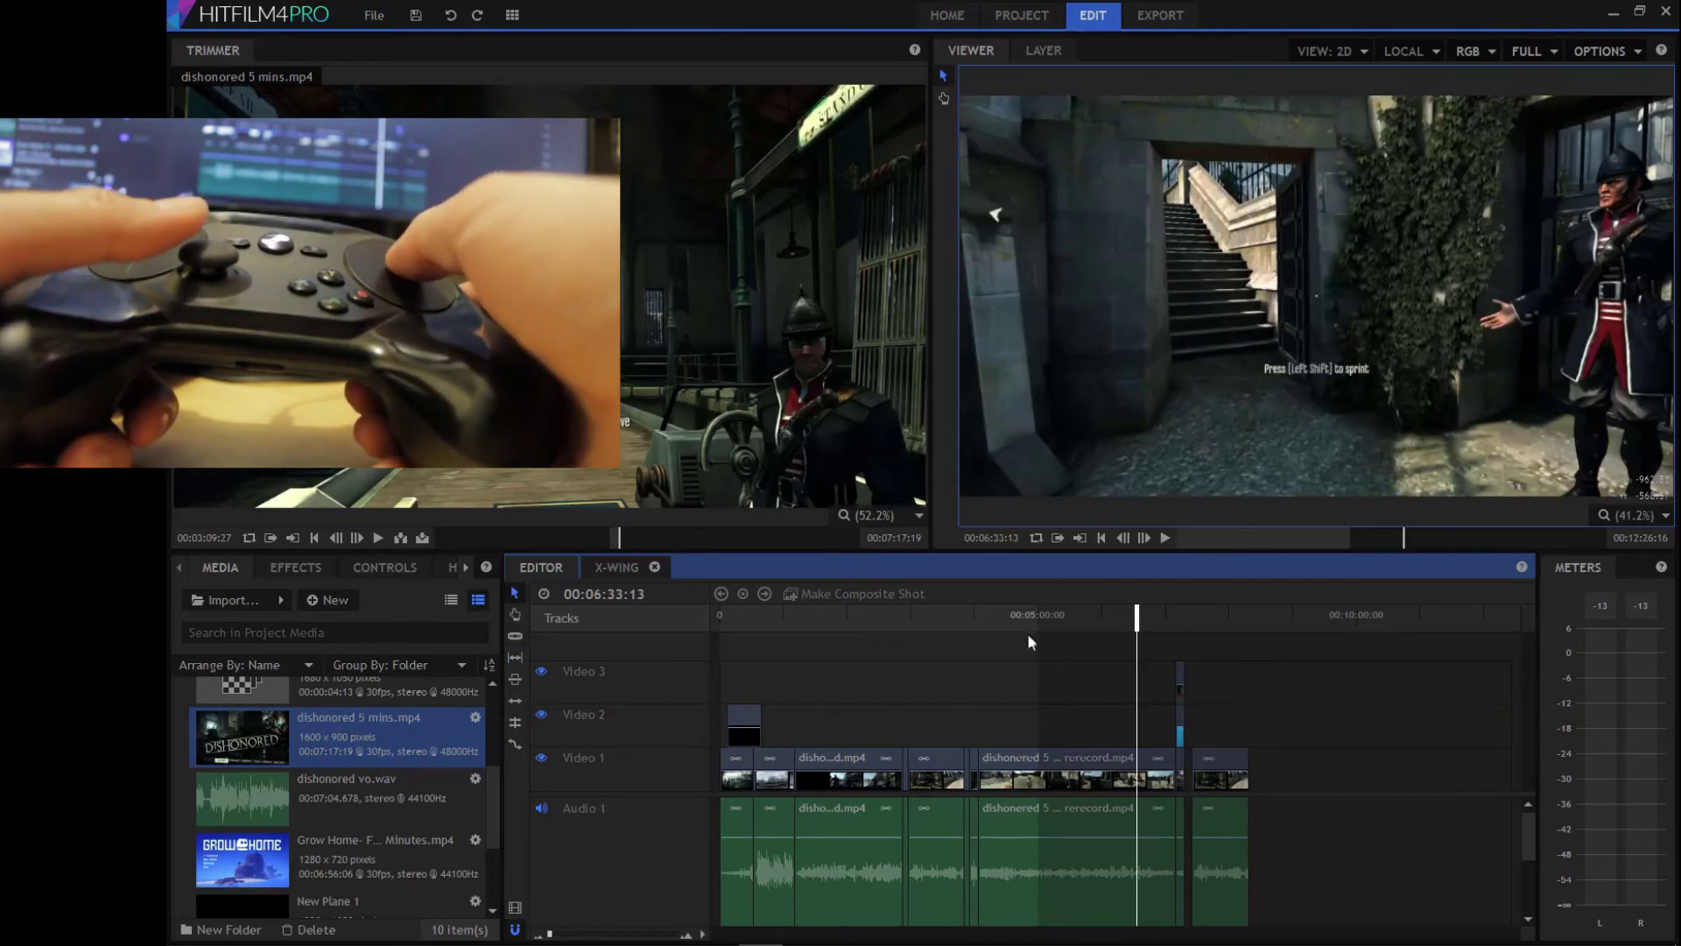
drag(989, 625, 1046, 645)
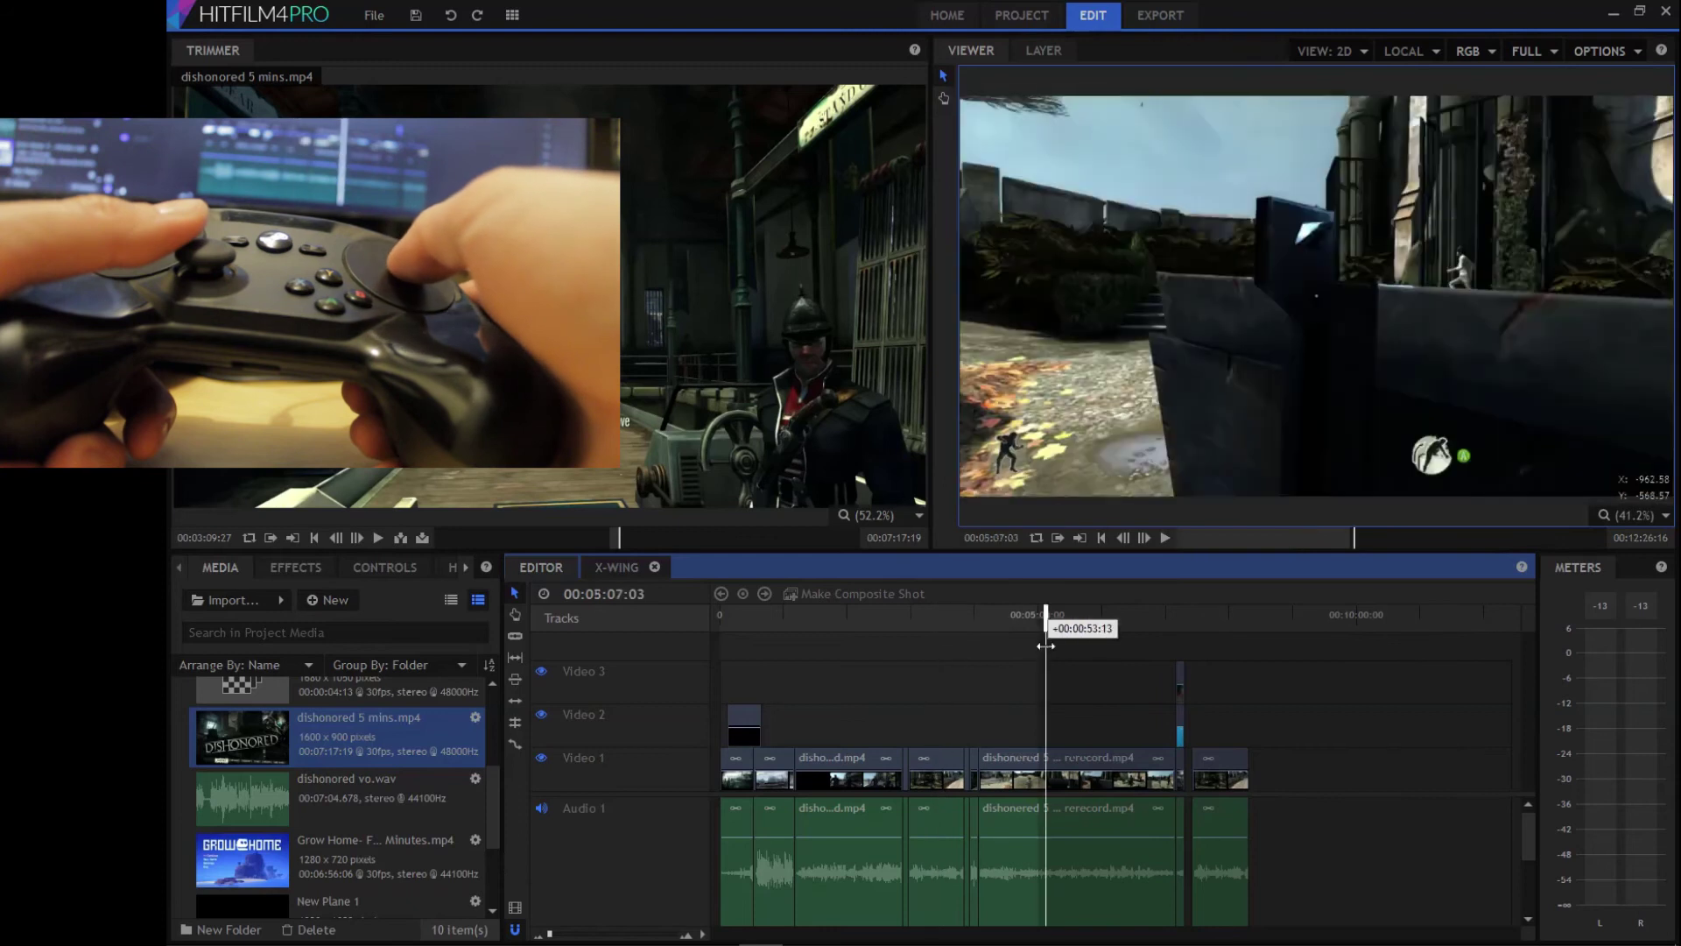
drag(359, 723, 294, 721)
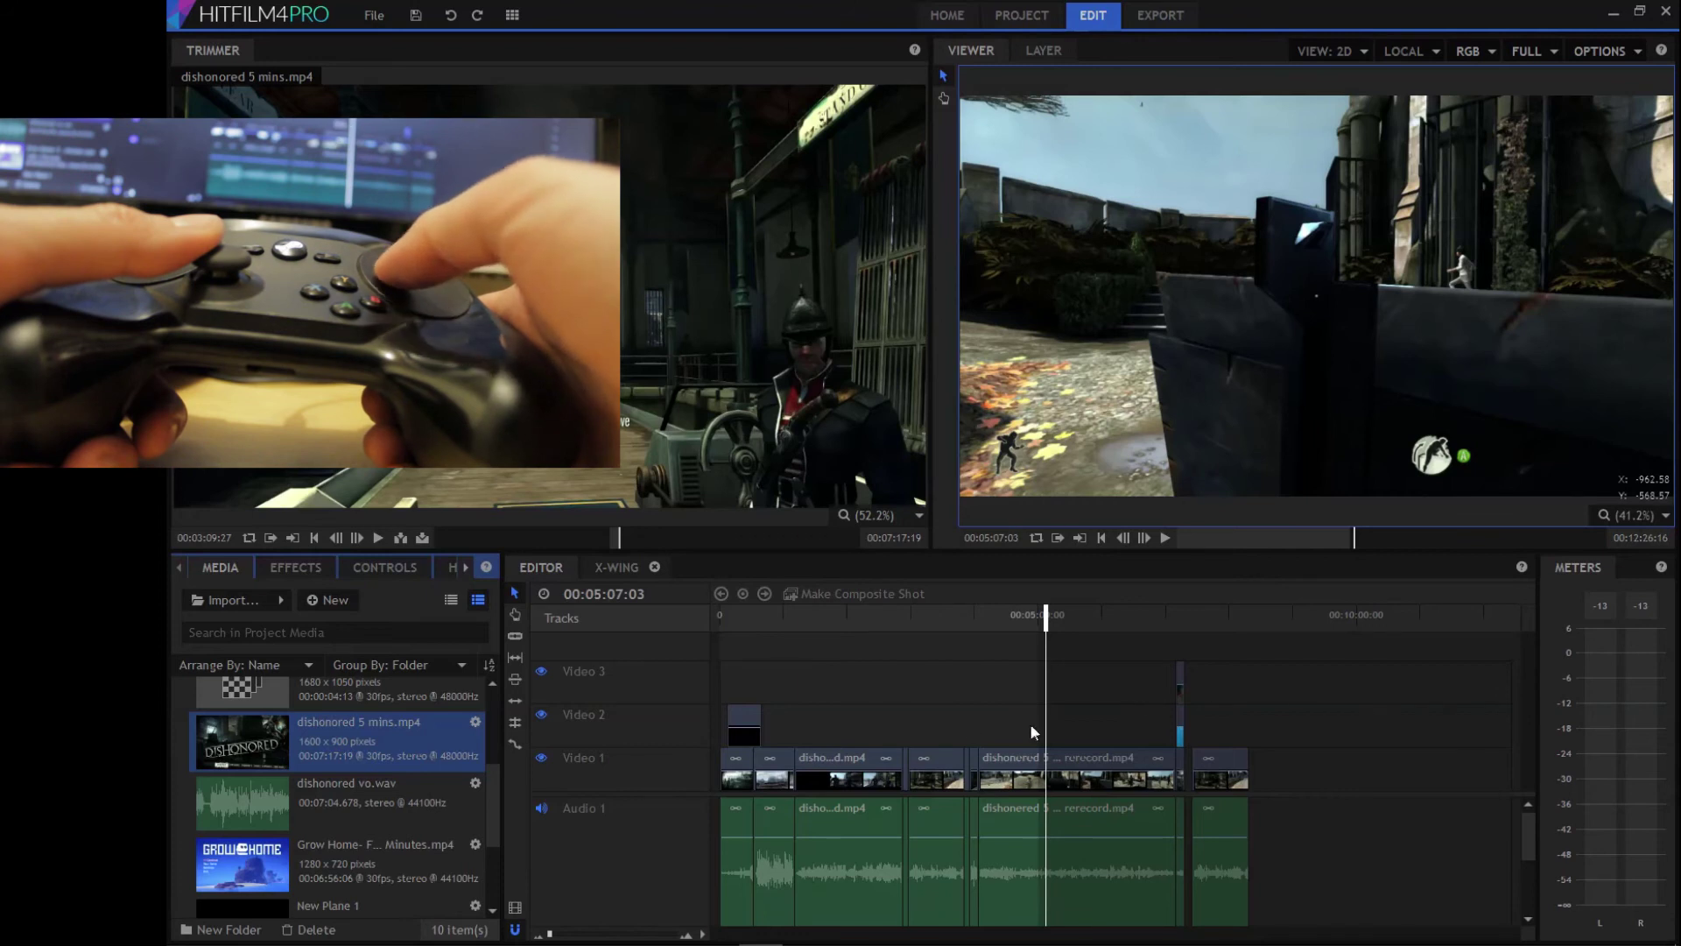
Orbit around the X-wing model in its composite shot, then return to the Dishonored edit and switch to Steam.
click(614, 569)
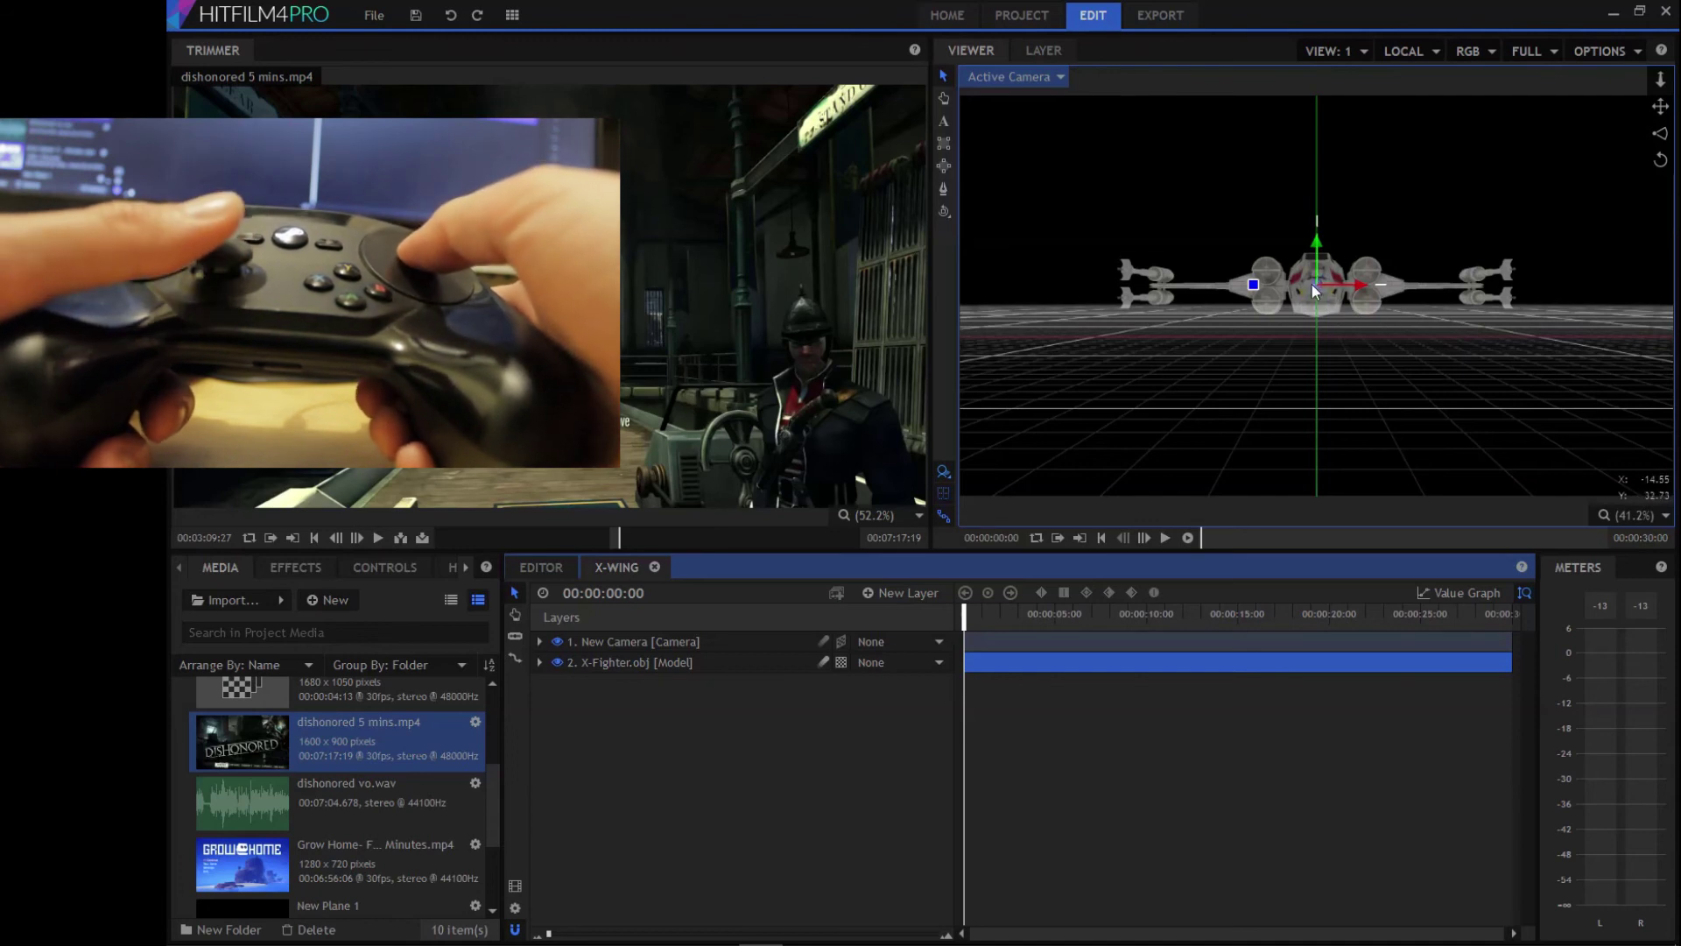
drag(1312, 284, 1229, 432)
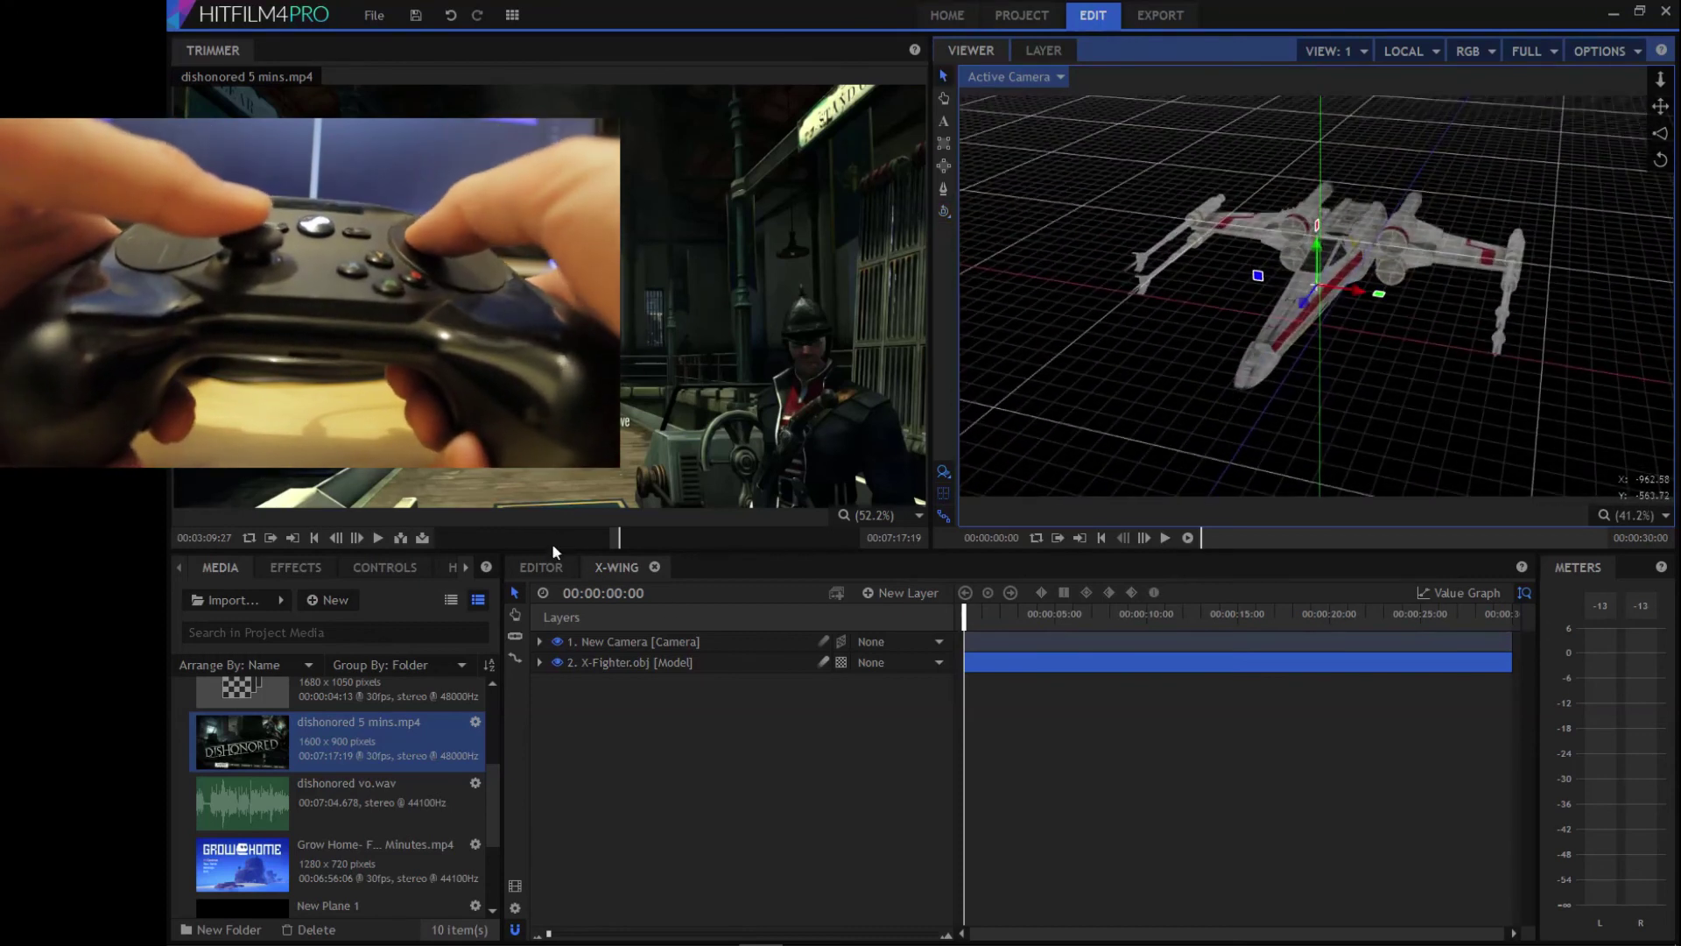
click(547, 569)
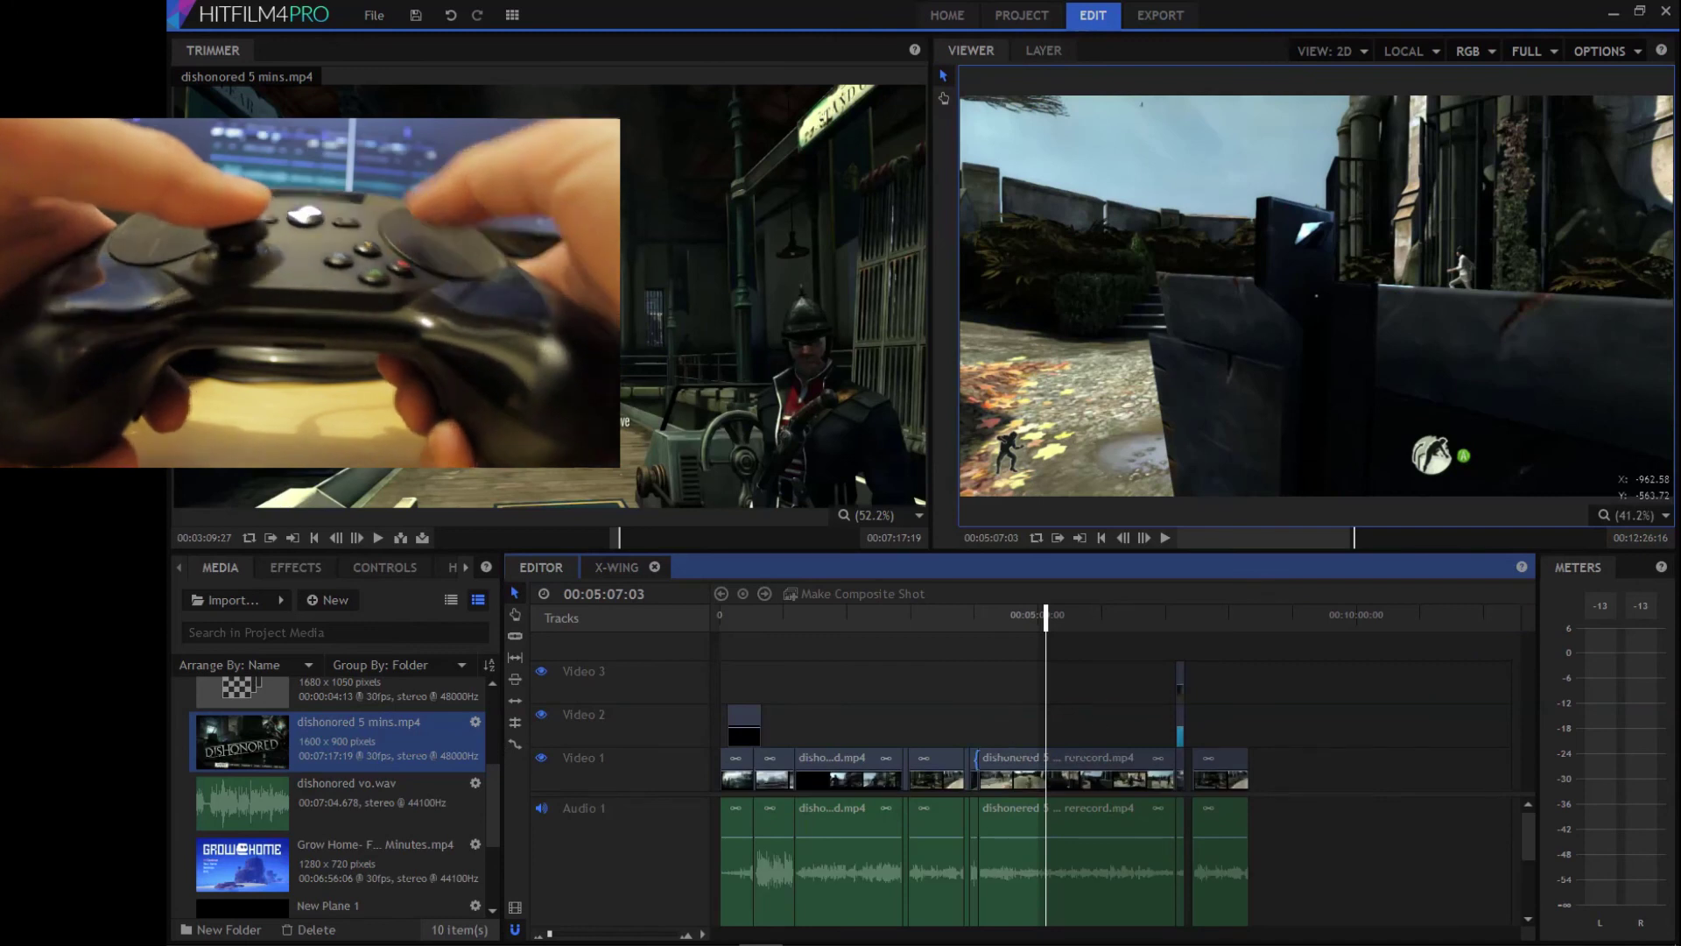
key(alt+Tab)
key(Escape)
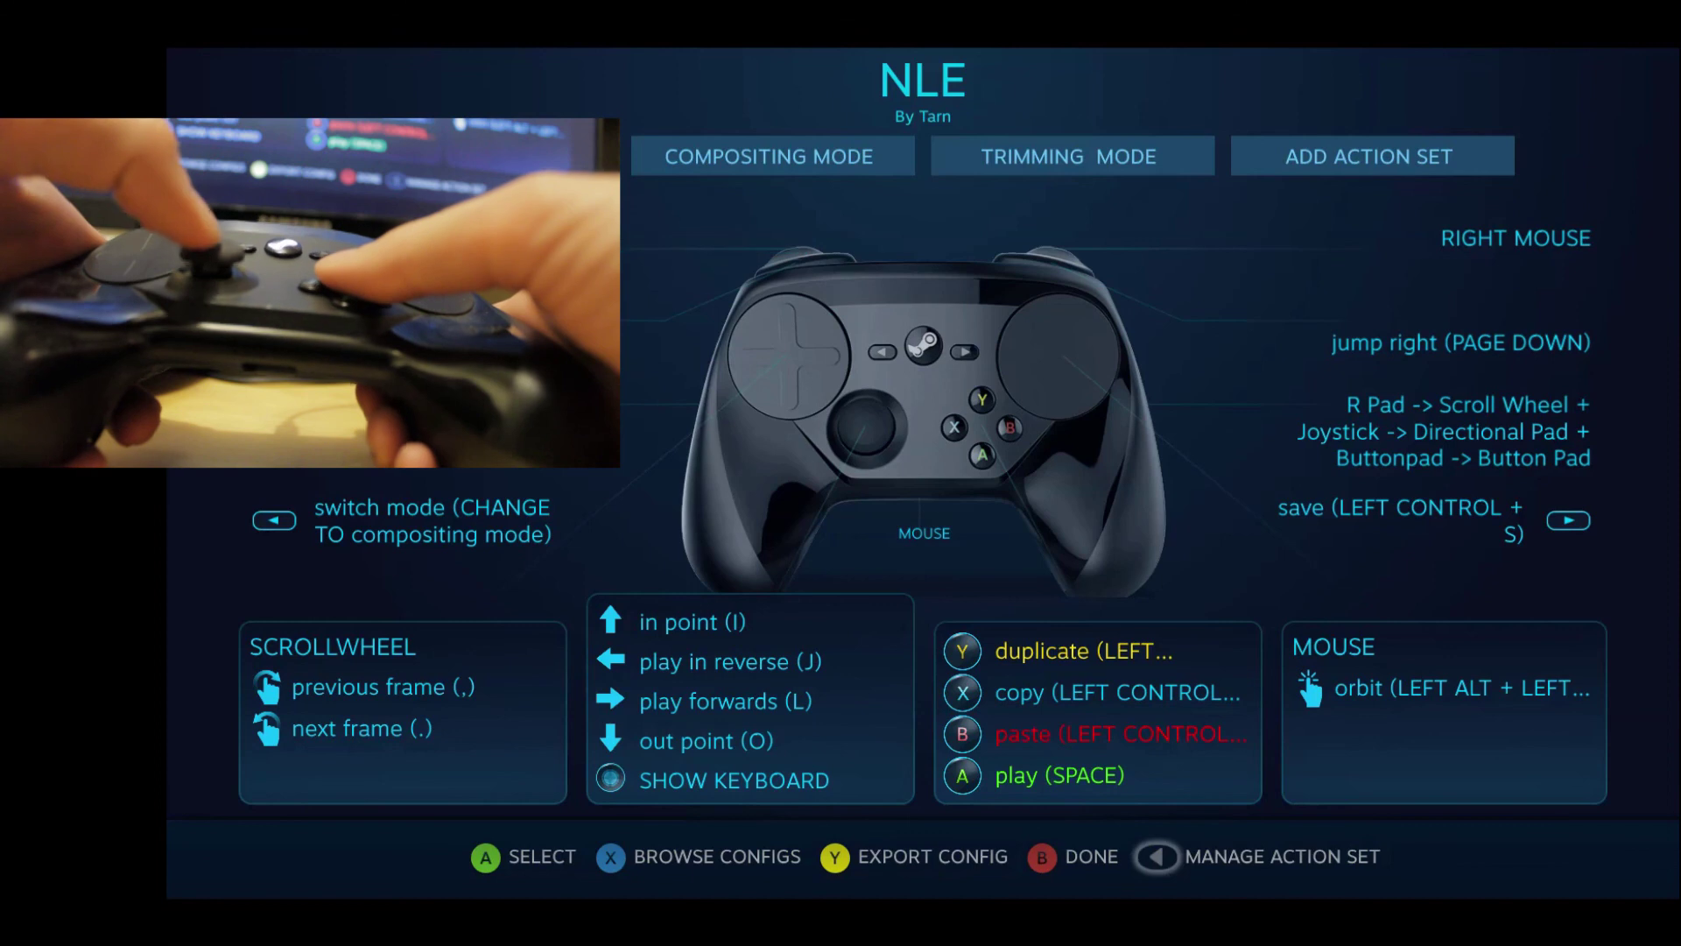
key(Down)
key(Down)
key(Down)
key(Right)
key(Right)
key(Right)
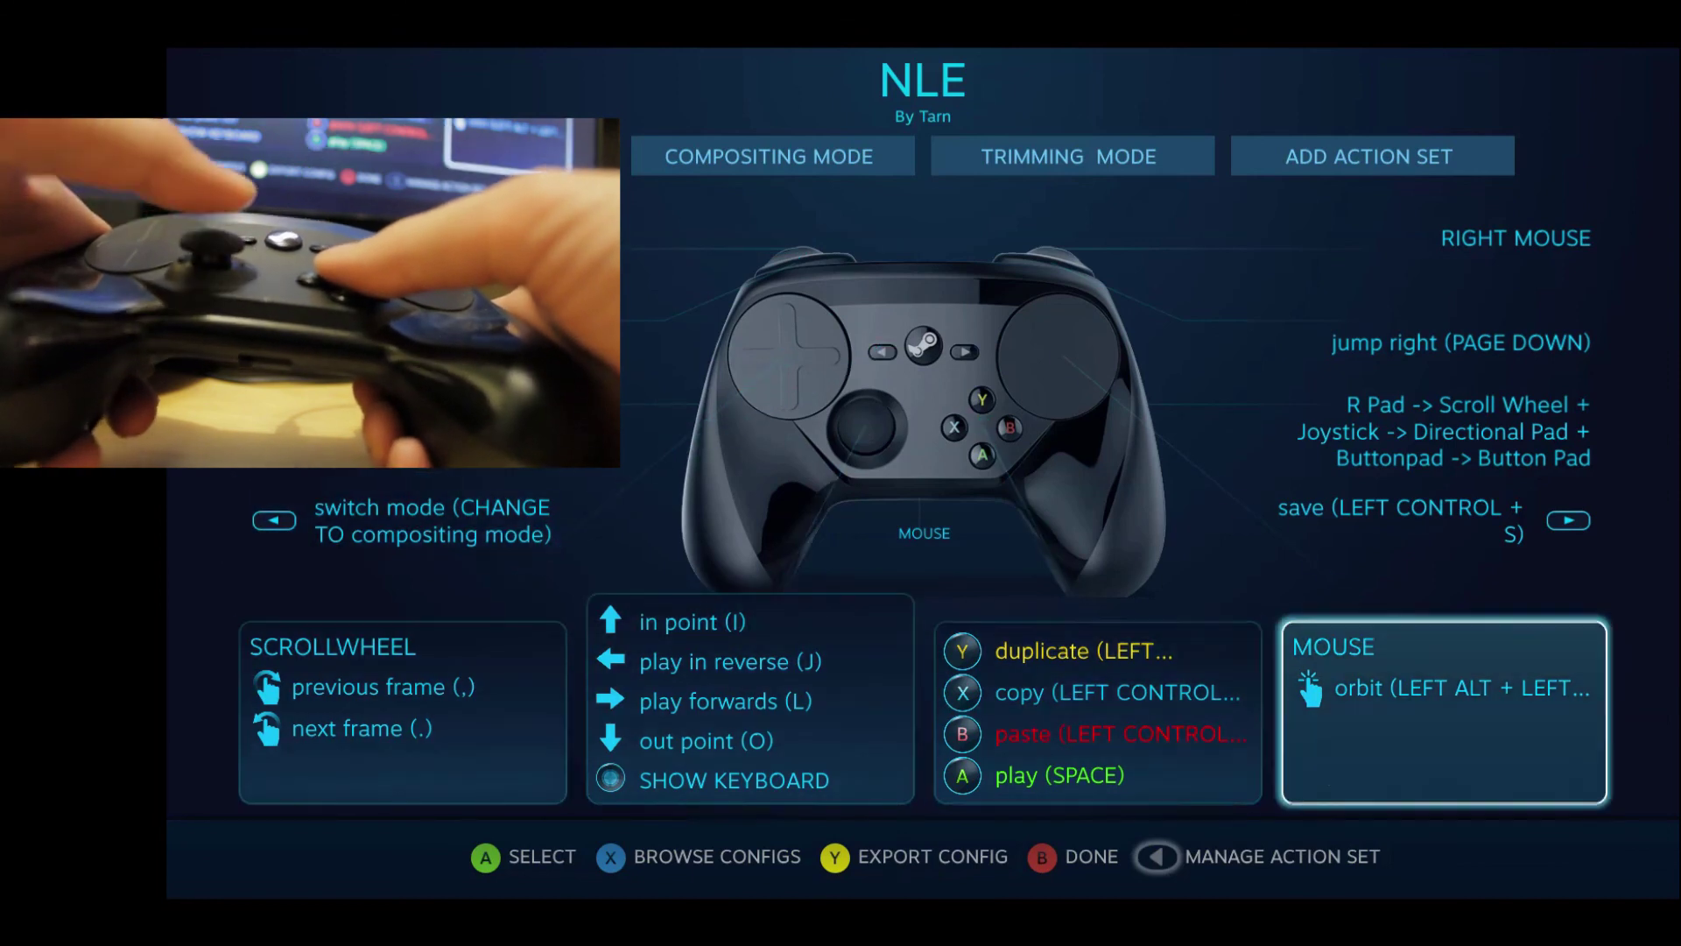
key(Up)
key(Up)
key(Up)
key(Up)
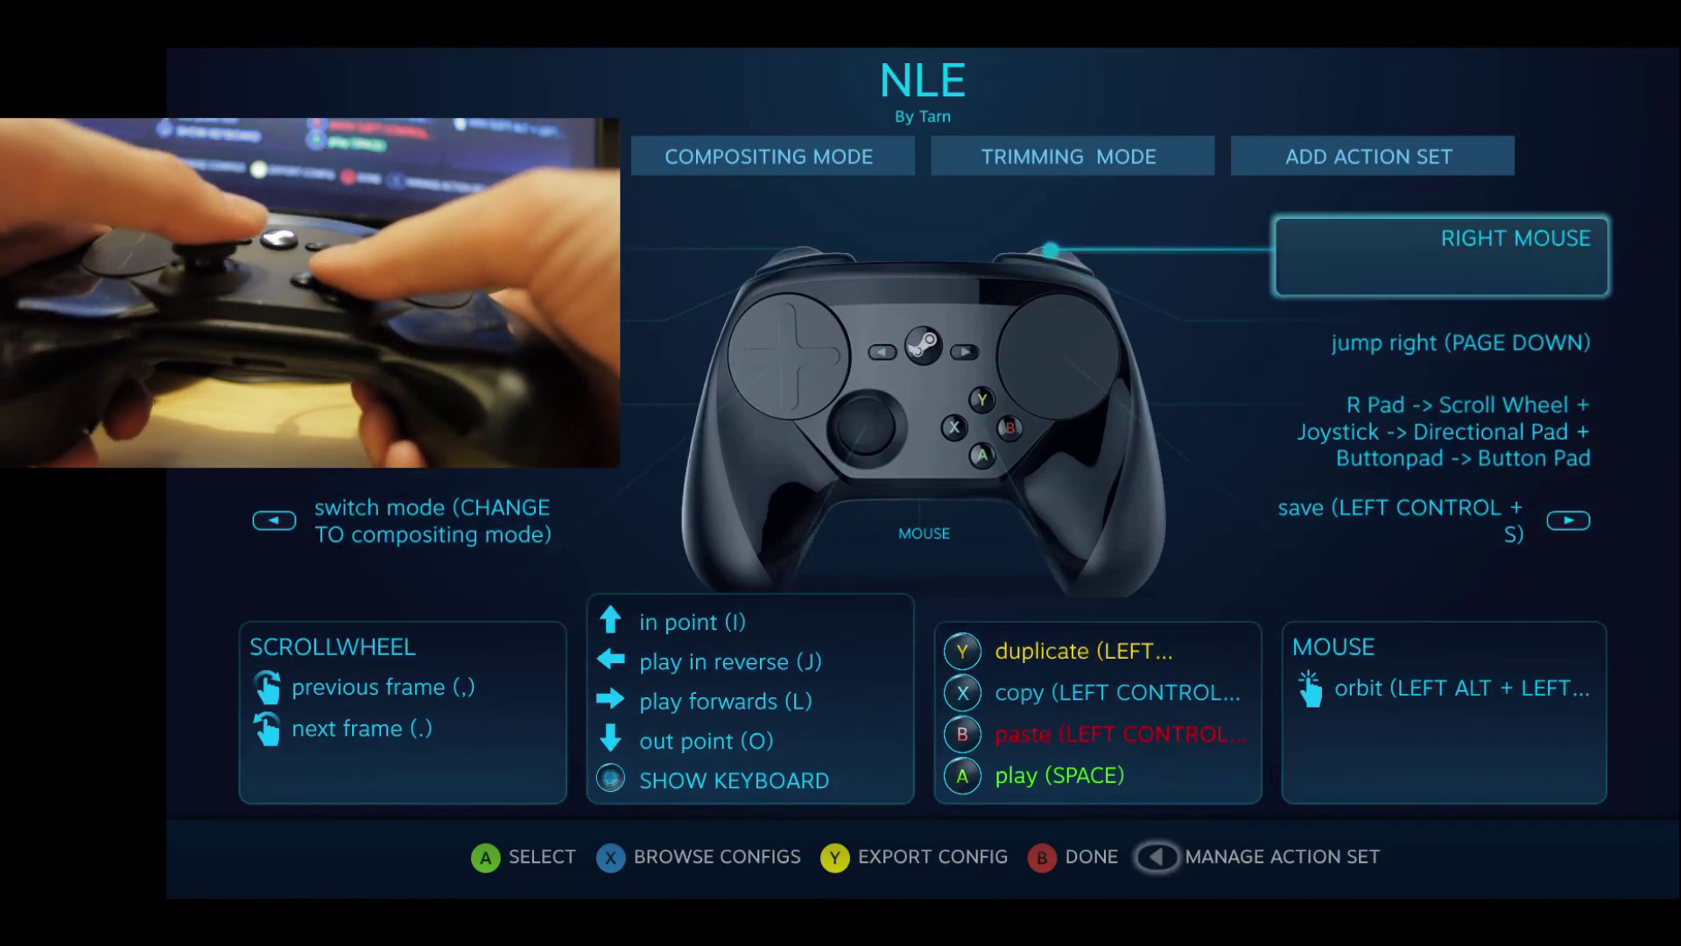
key(Down)
key(Down)
key(Down)
key(Down)
key(Left)
key(Left)
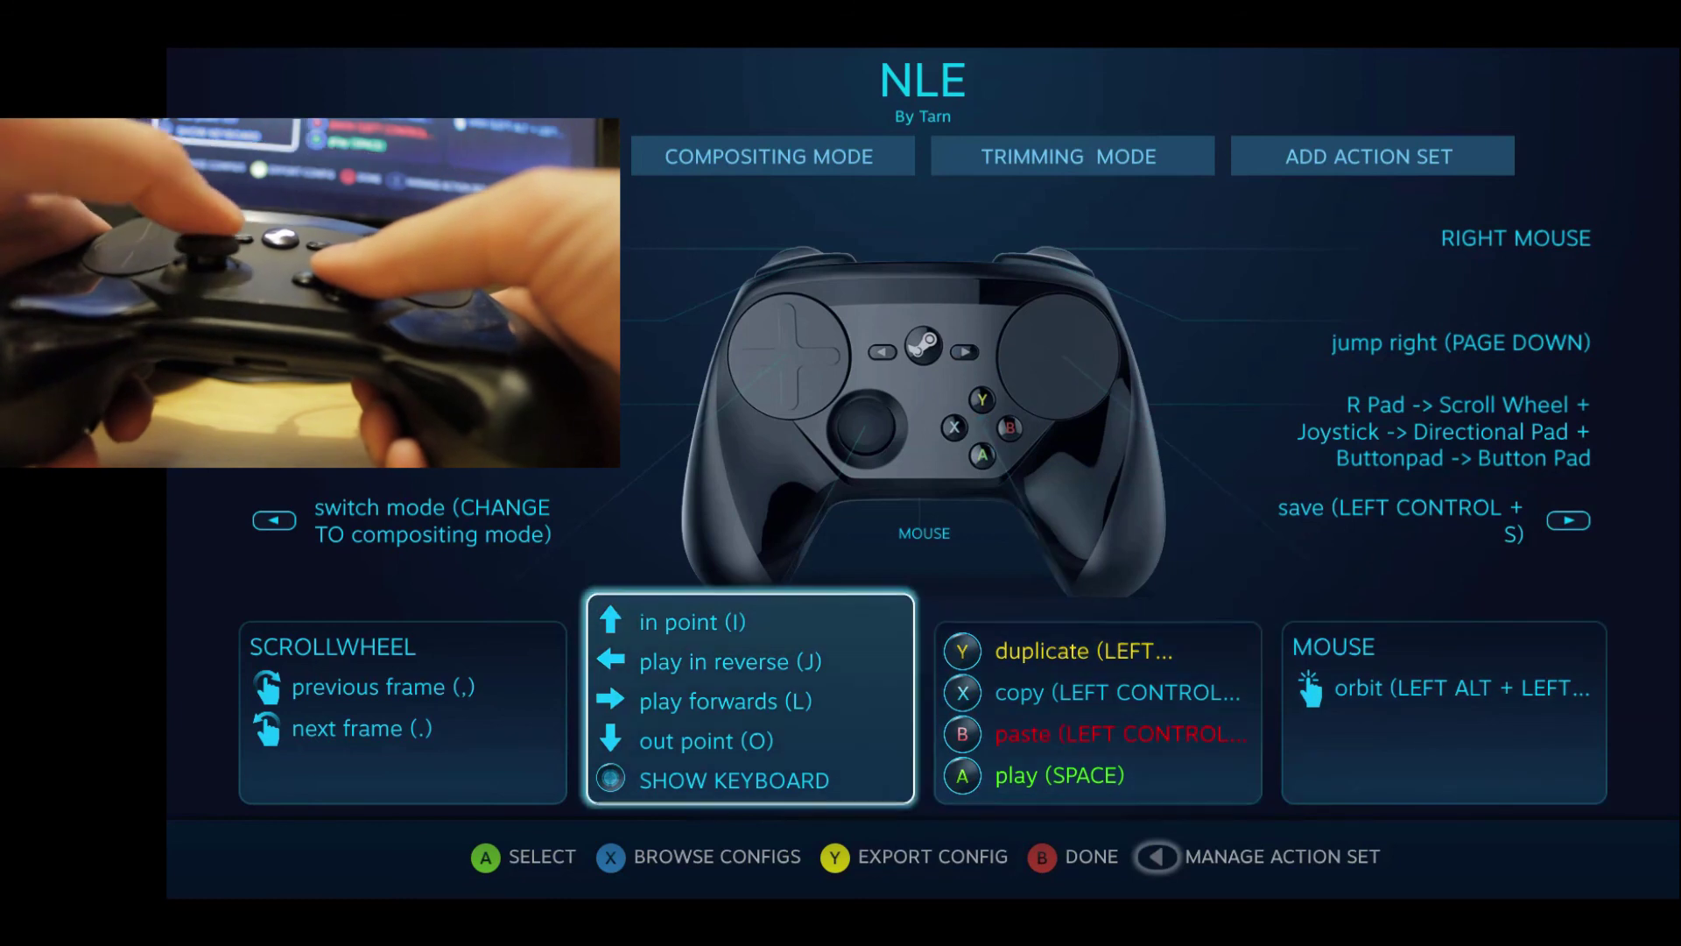
key(Right)
key(Right)
key(Up)
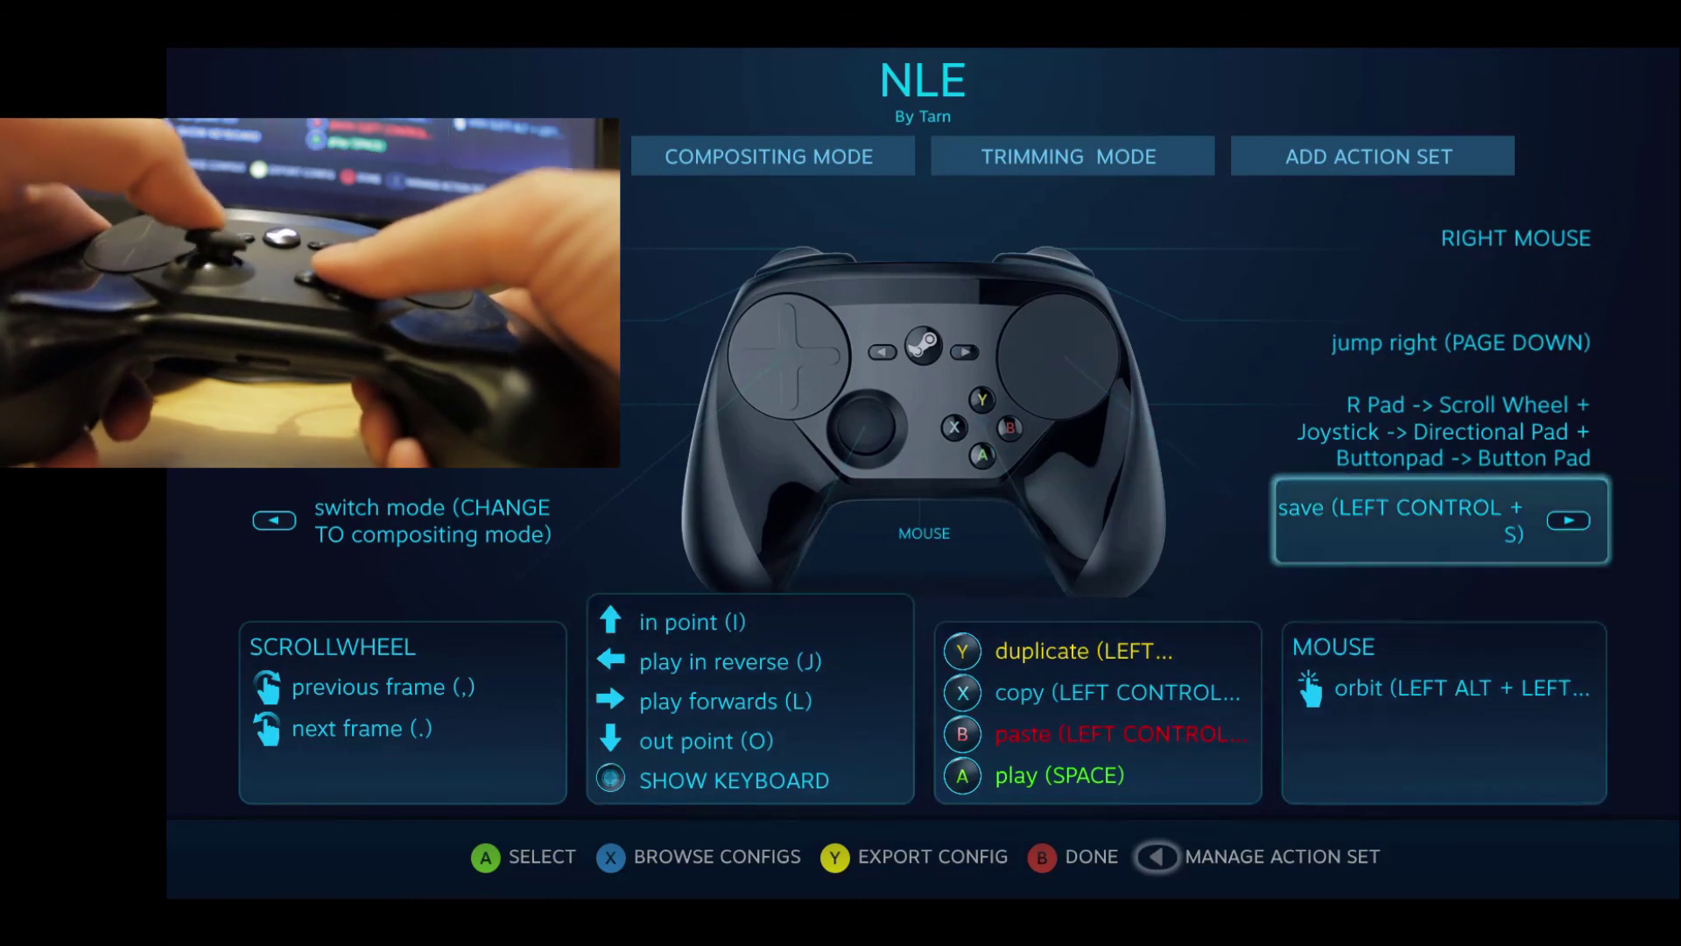
key(Up)
key(Up)
key(Up)
key(Down)
key(Down)
key(Down)
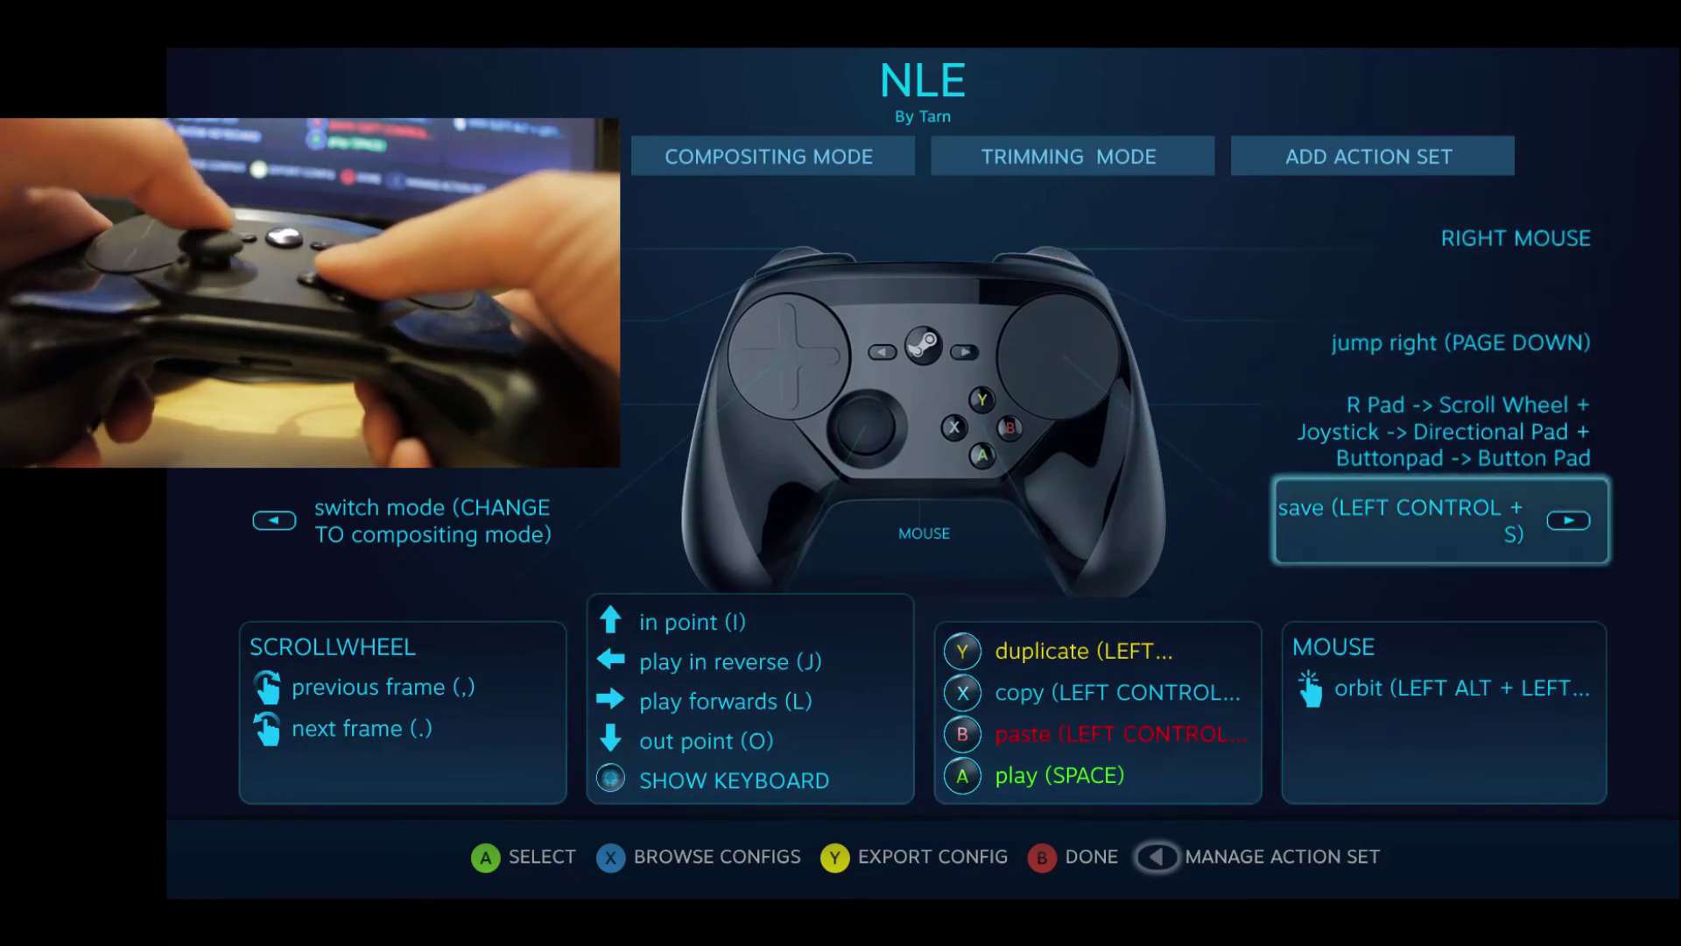
key(Down)
key(Left)
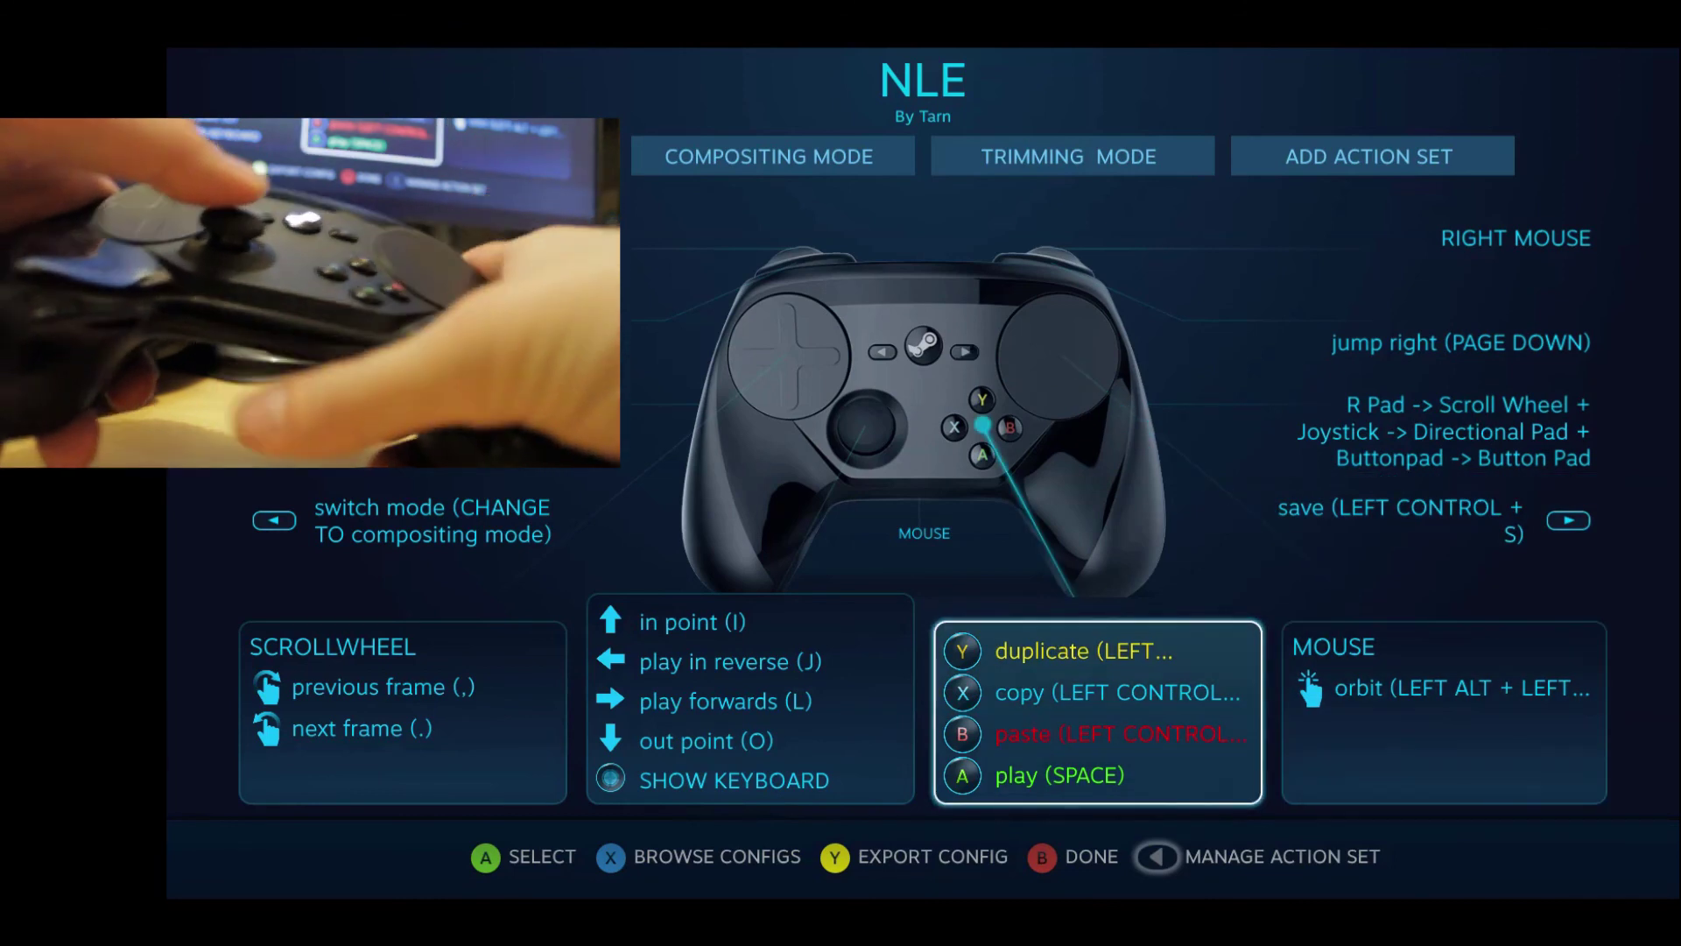